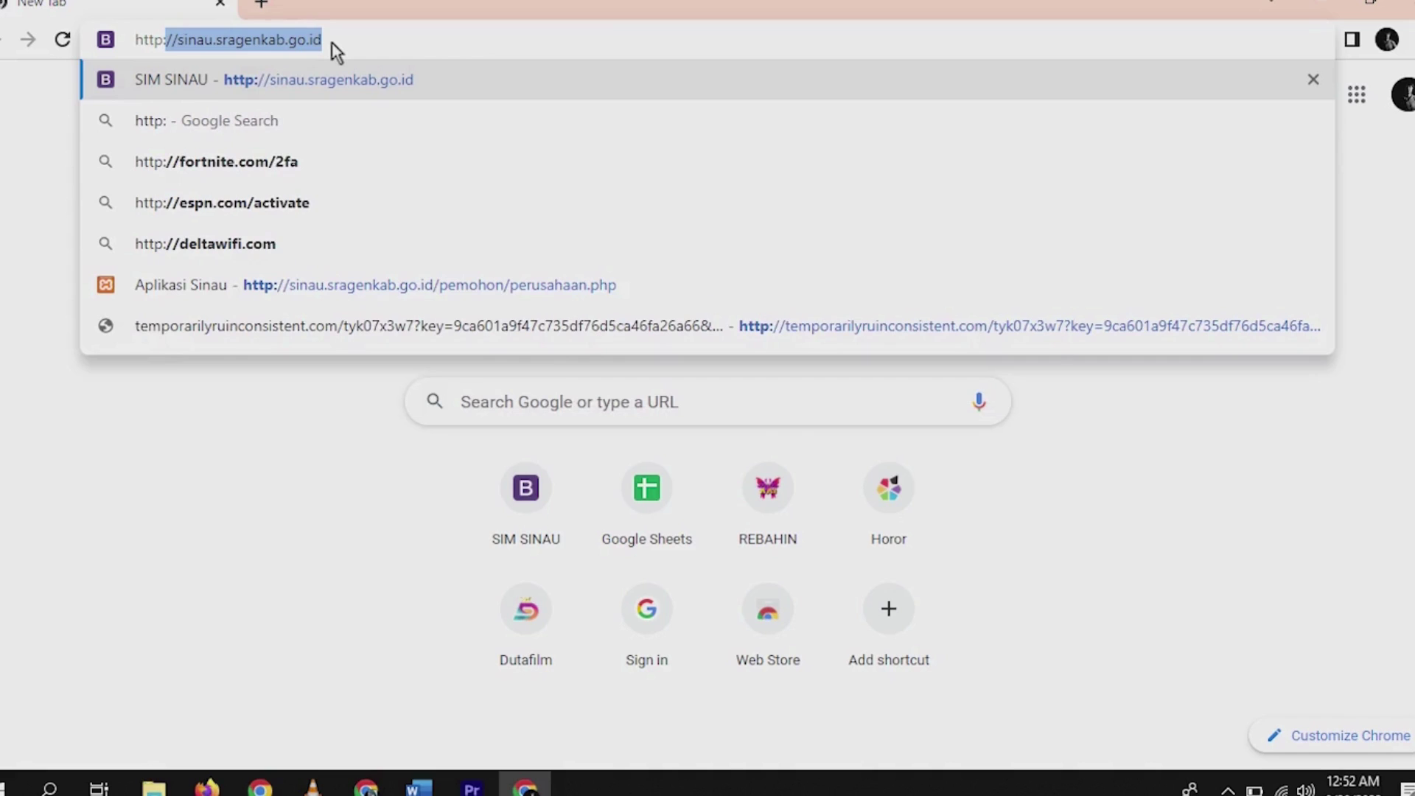
- Go to sinau.sragenkab.go.id in Chrome's address bar
type("//sinau")
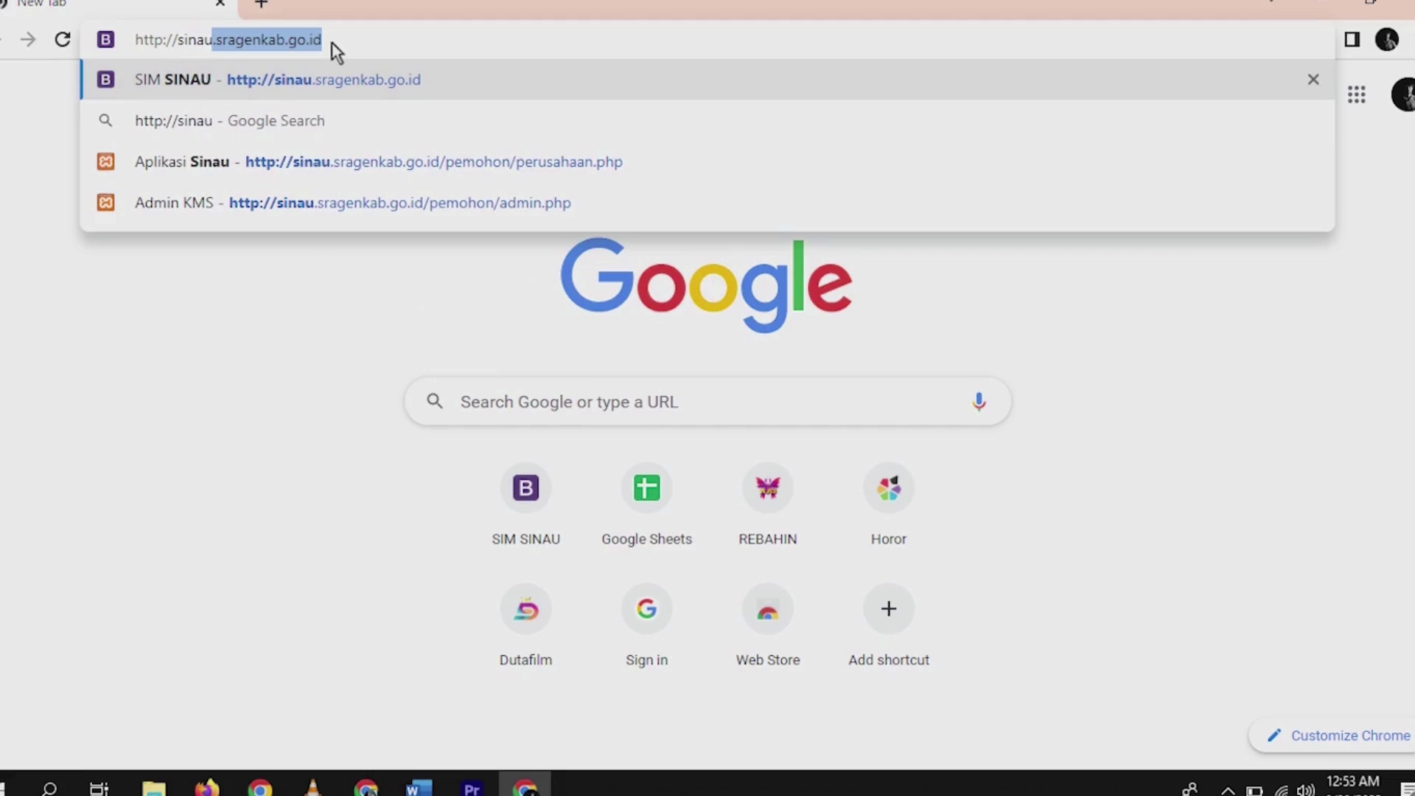
type(".sragen")
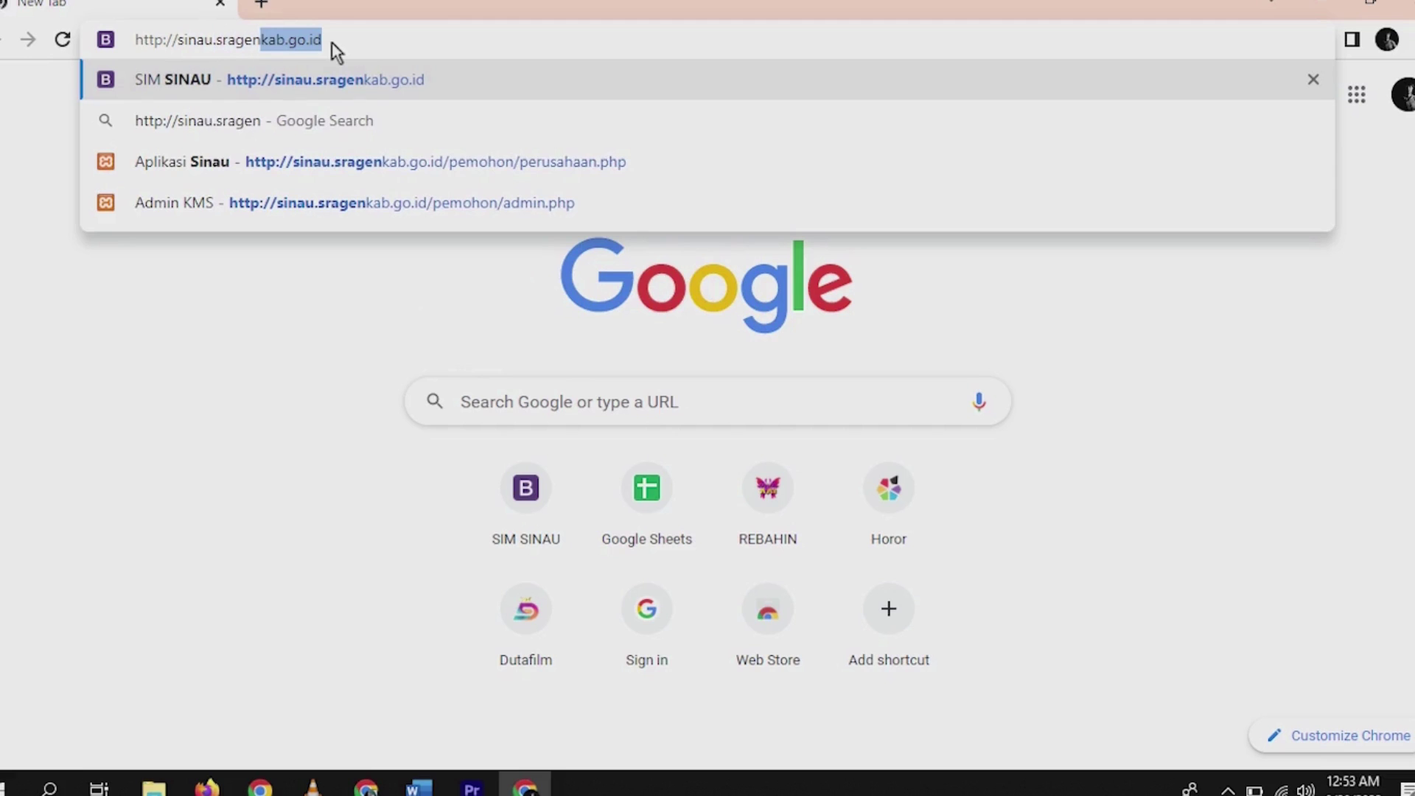
type("kab.go")
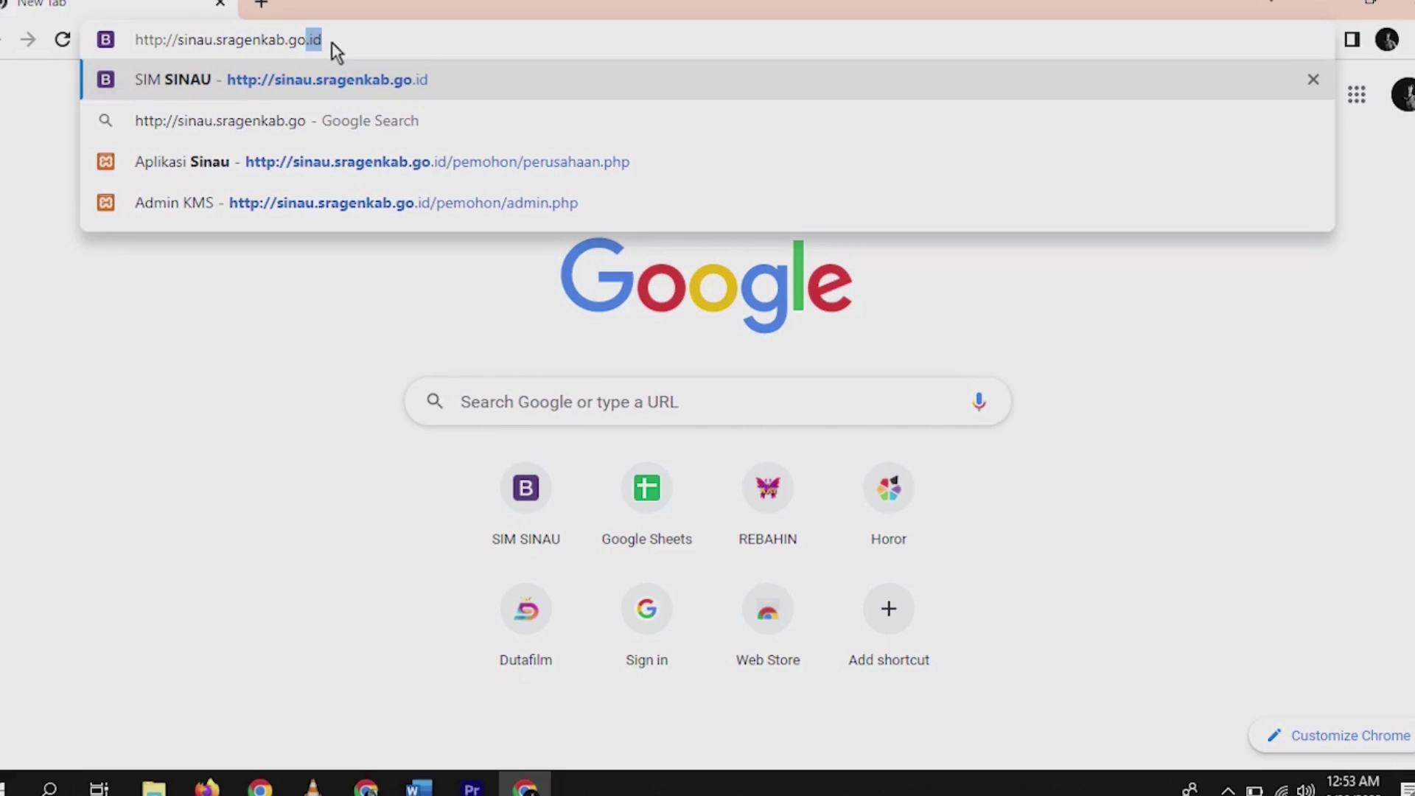
type(".id")
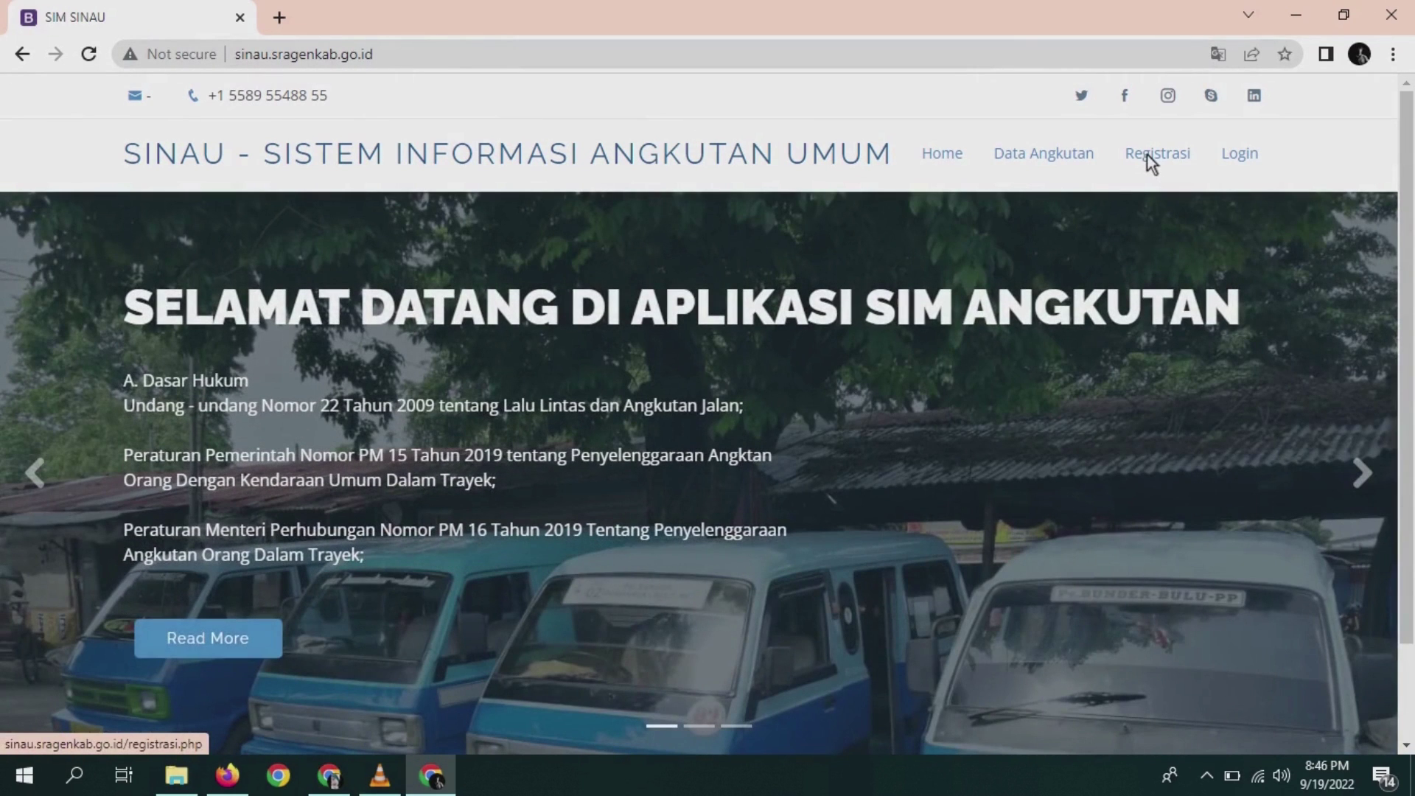
- Open the Registrasi form and enter the applicant's name
left_click(1148, 155)
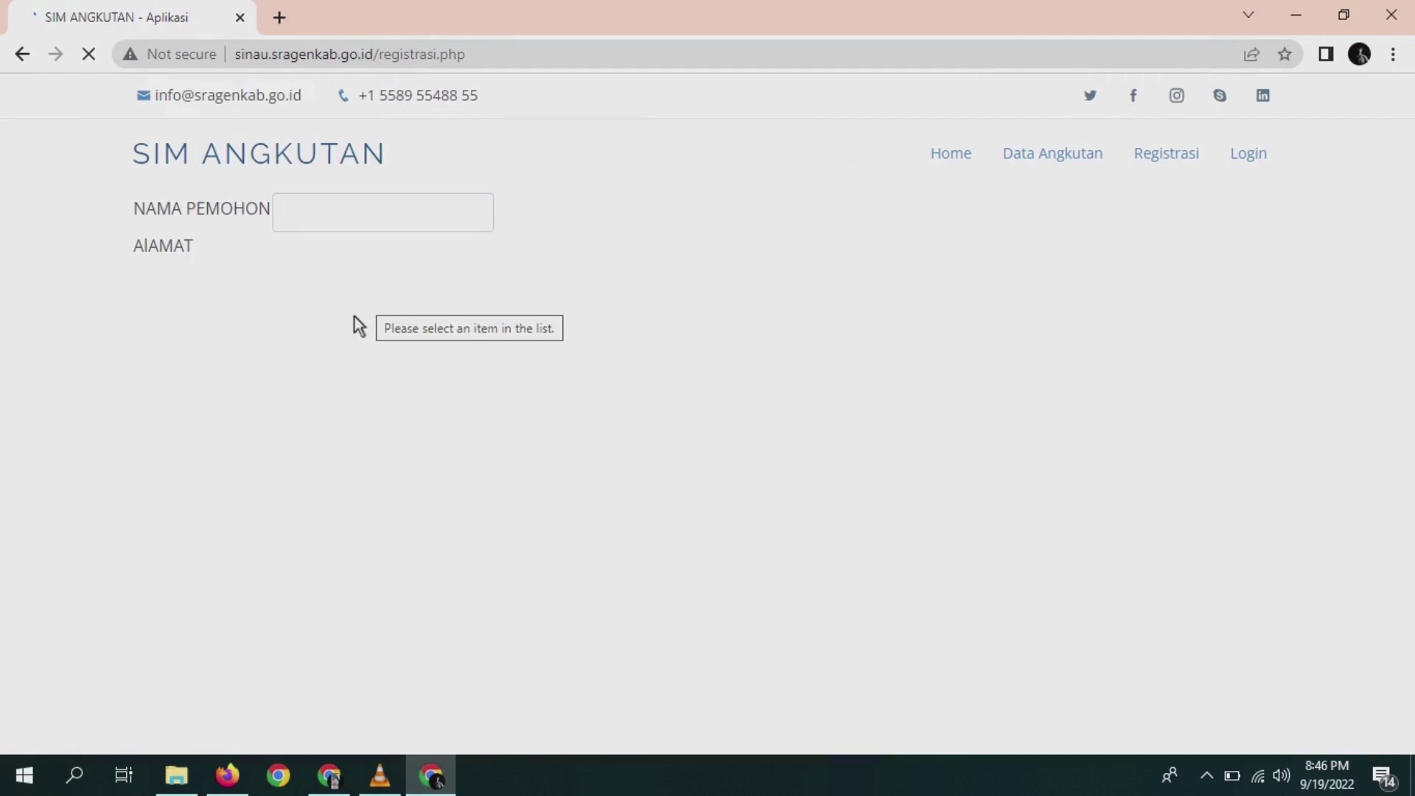
left_click(322, 224)
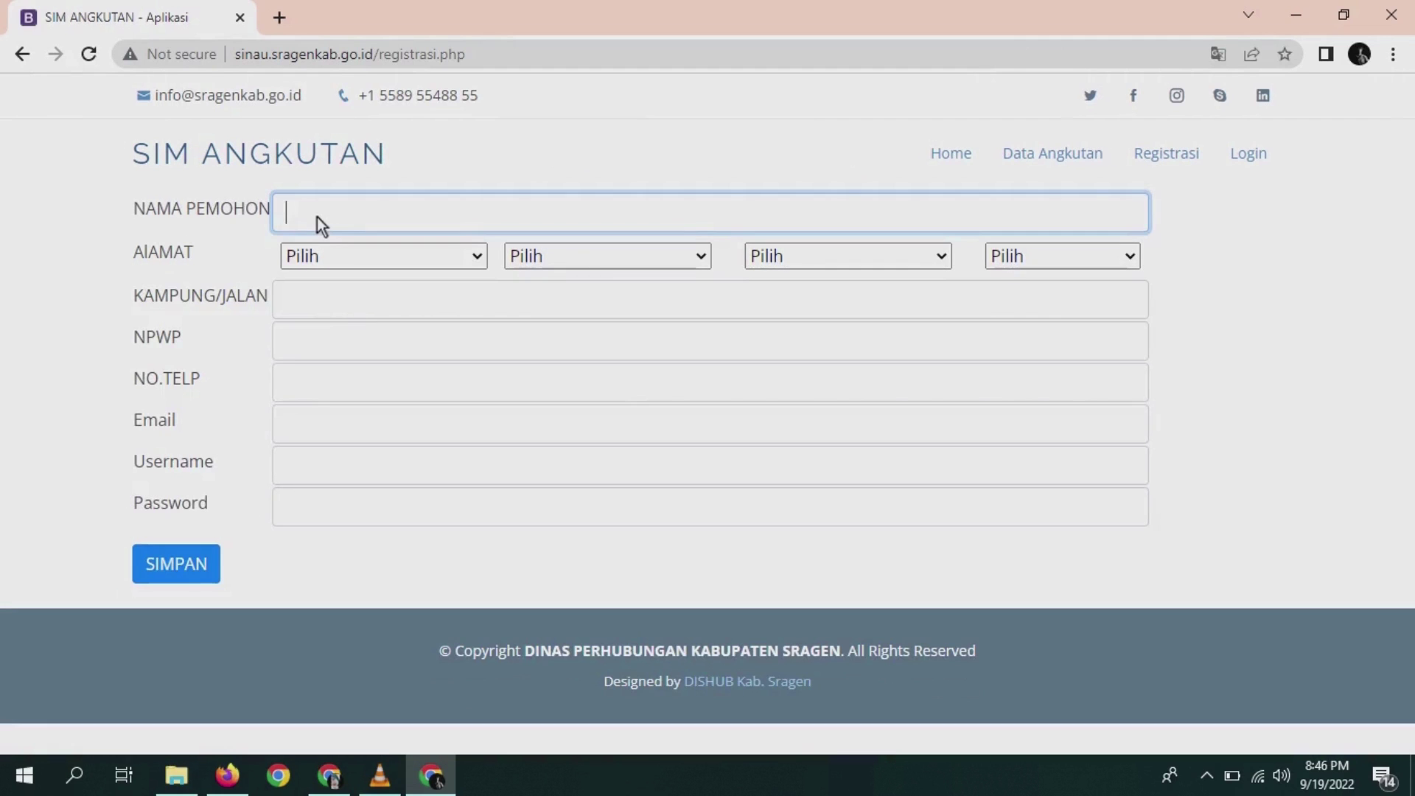
type("Asep")
- Choose the province, regency, district and village for the applicant's address
left_click(479, 256)
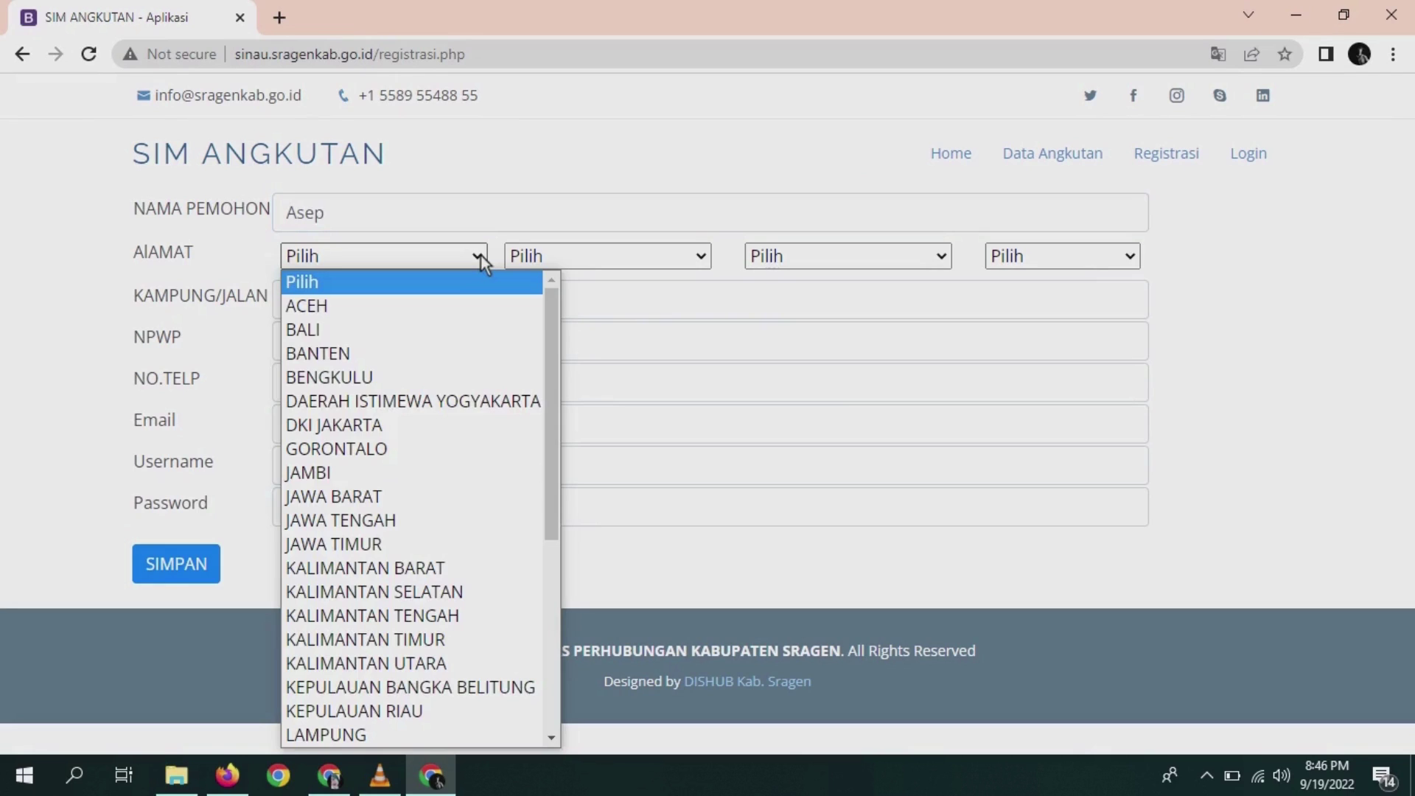
left_click(468, 522)
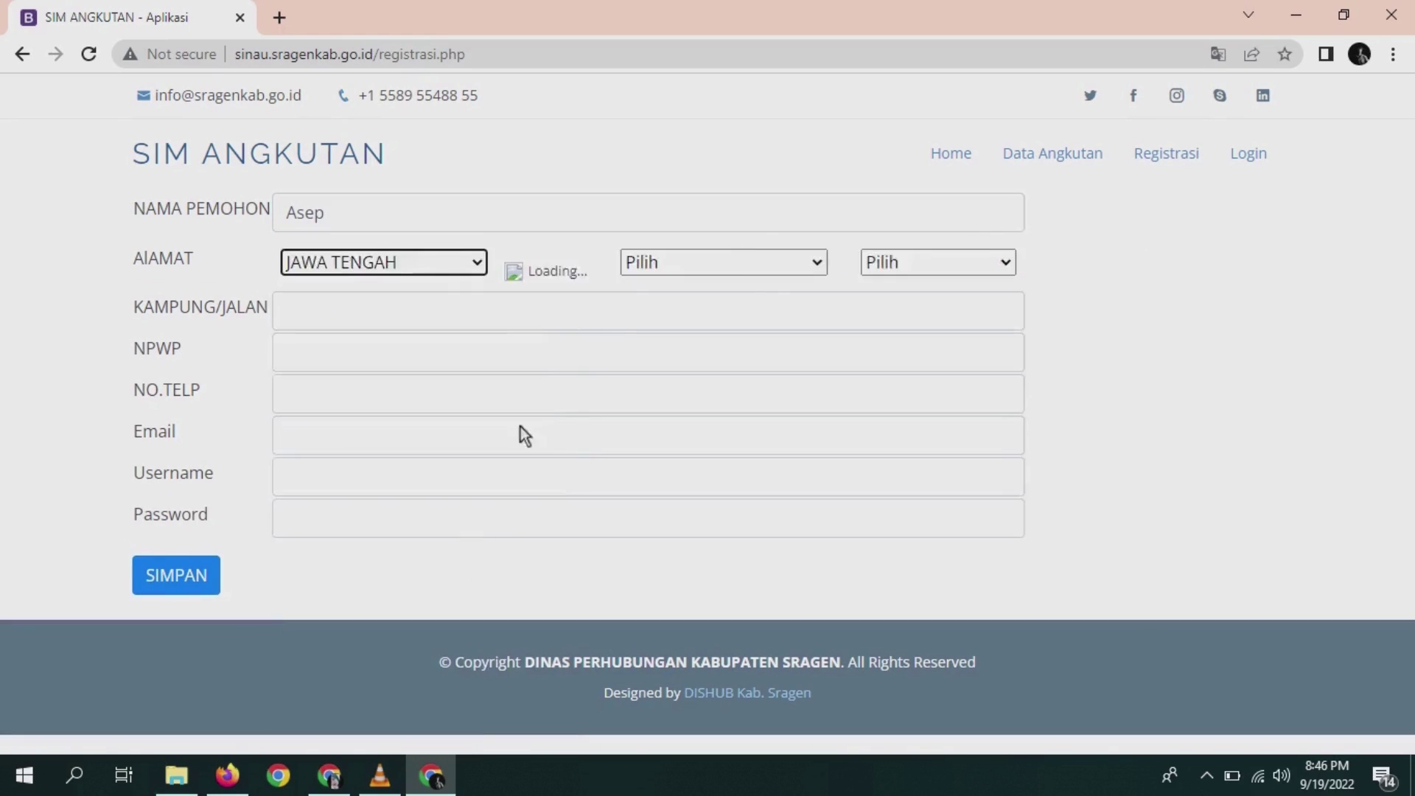
left_click(677, 265)
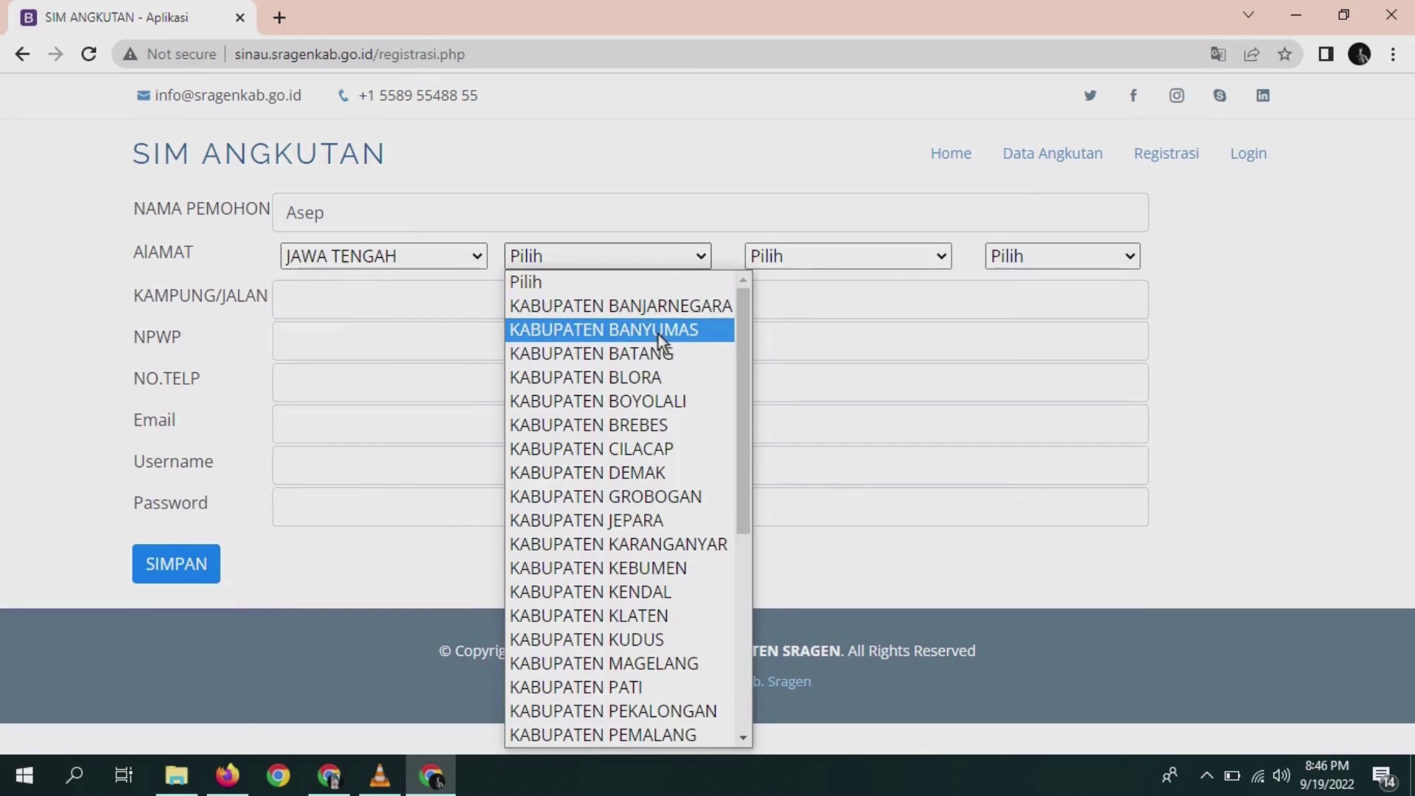
left_click(653, 333)
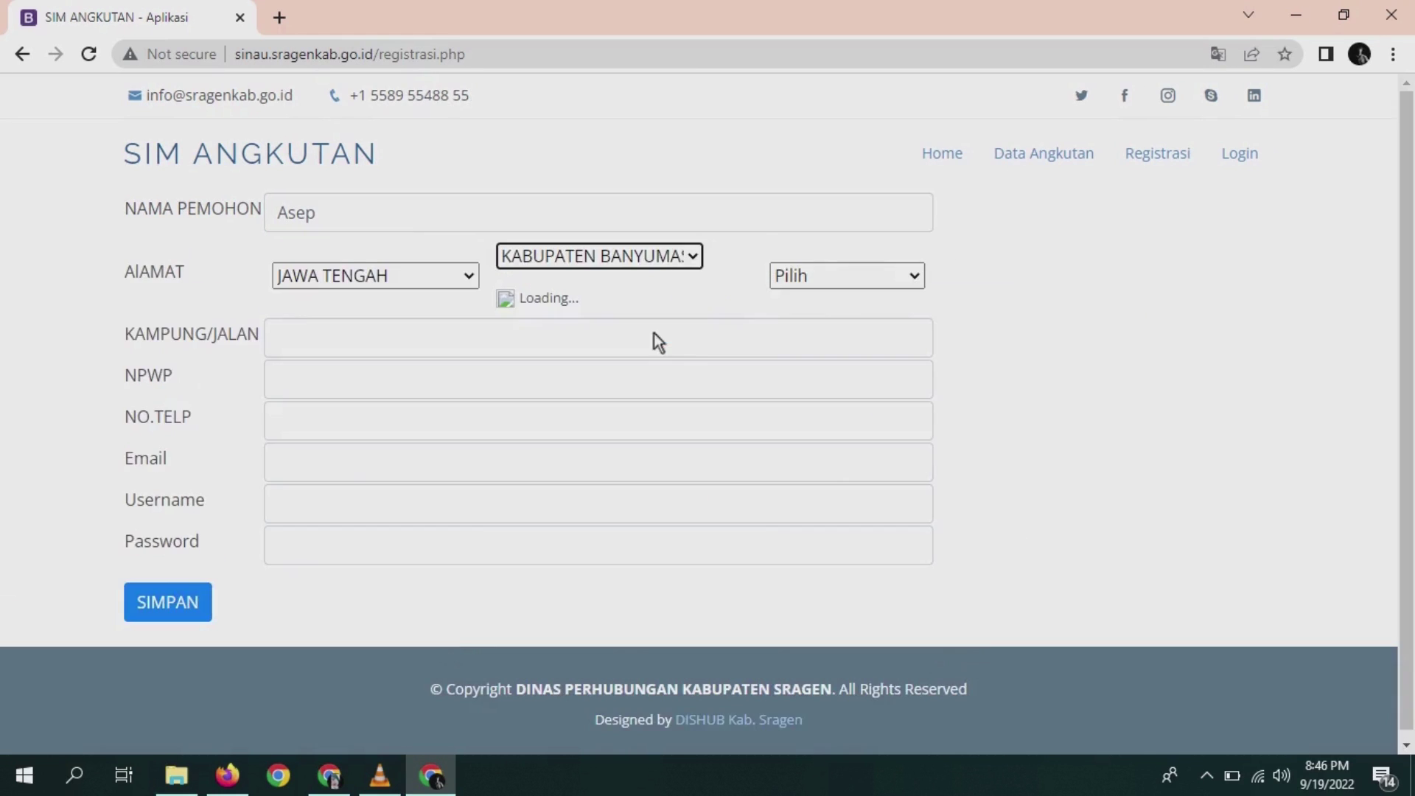
left_click(859, 257)
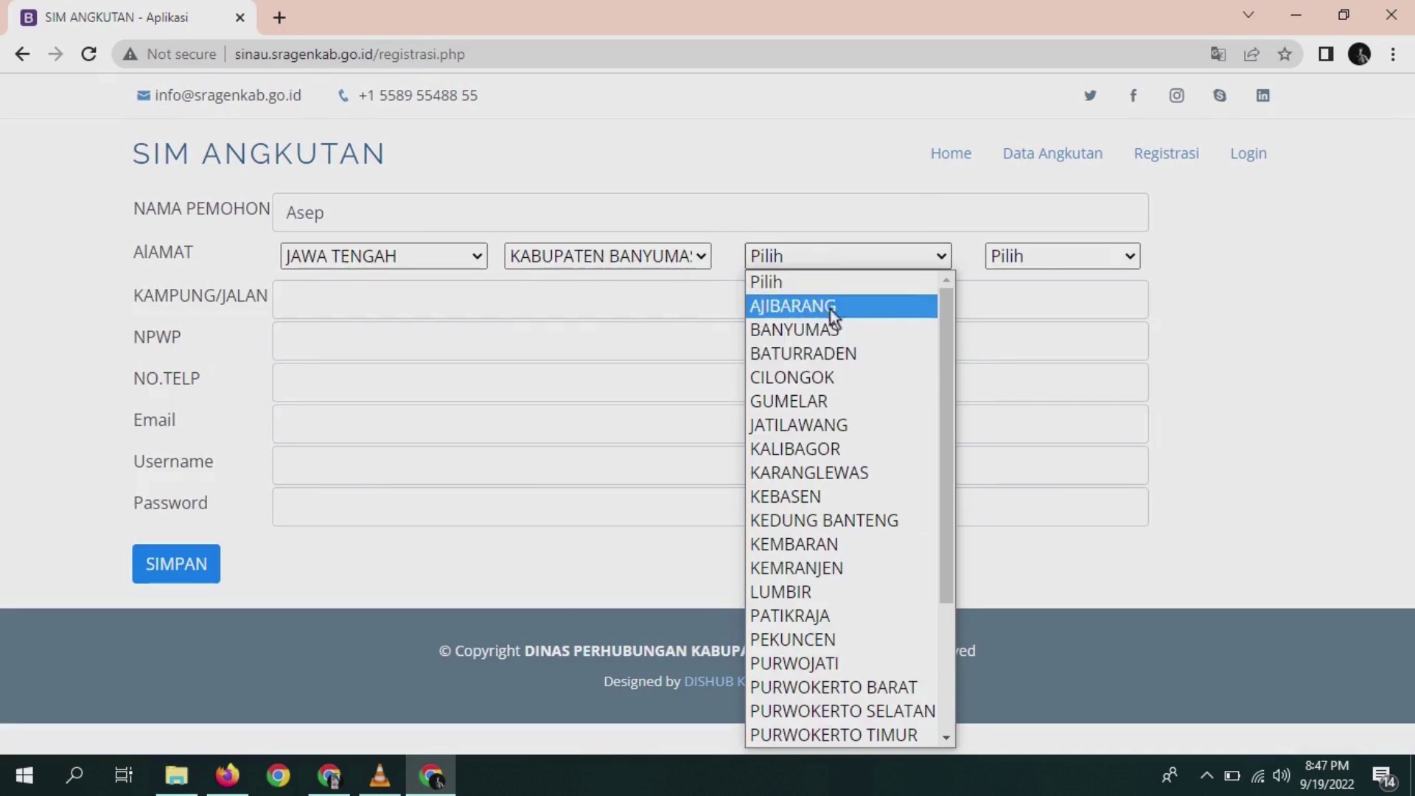
left_click(820, 377)
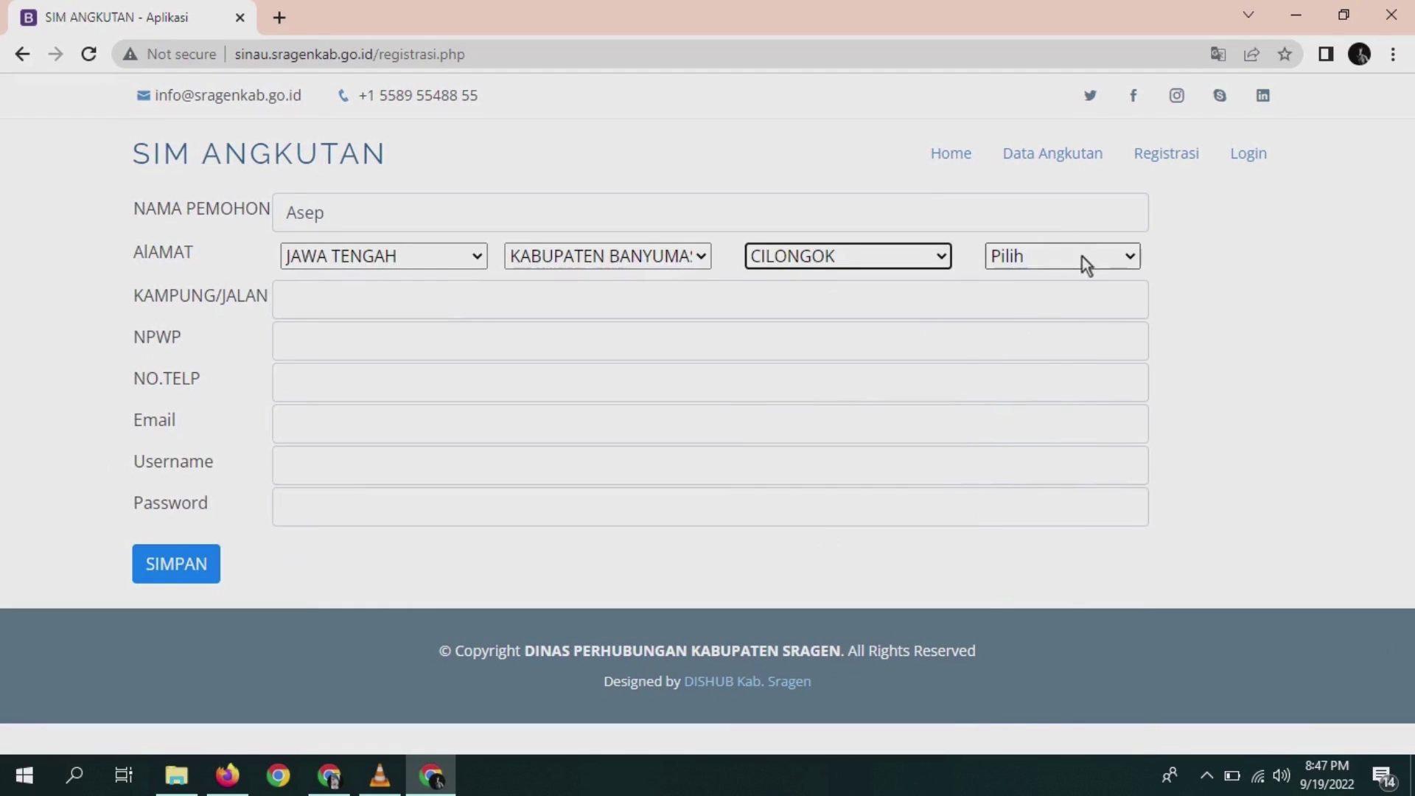
left_click(1082, 258)
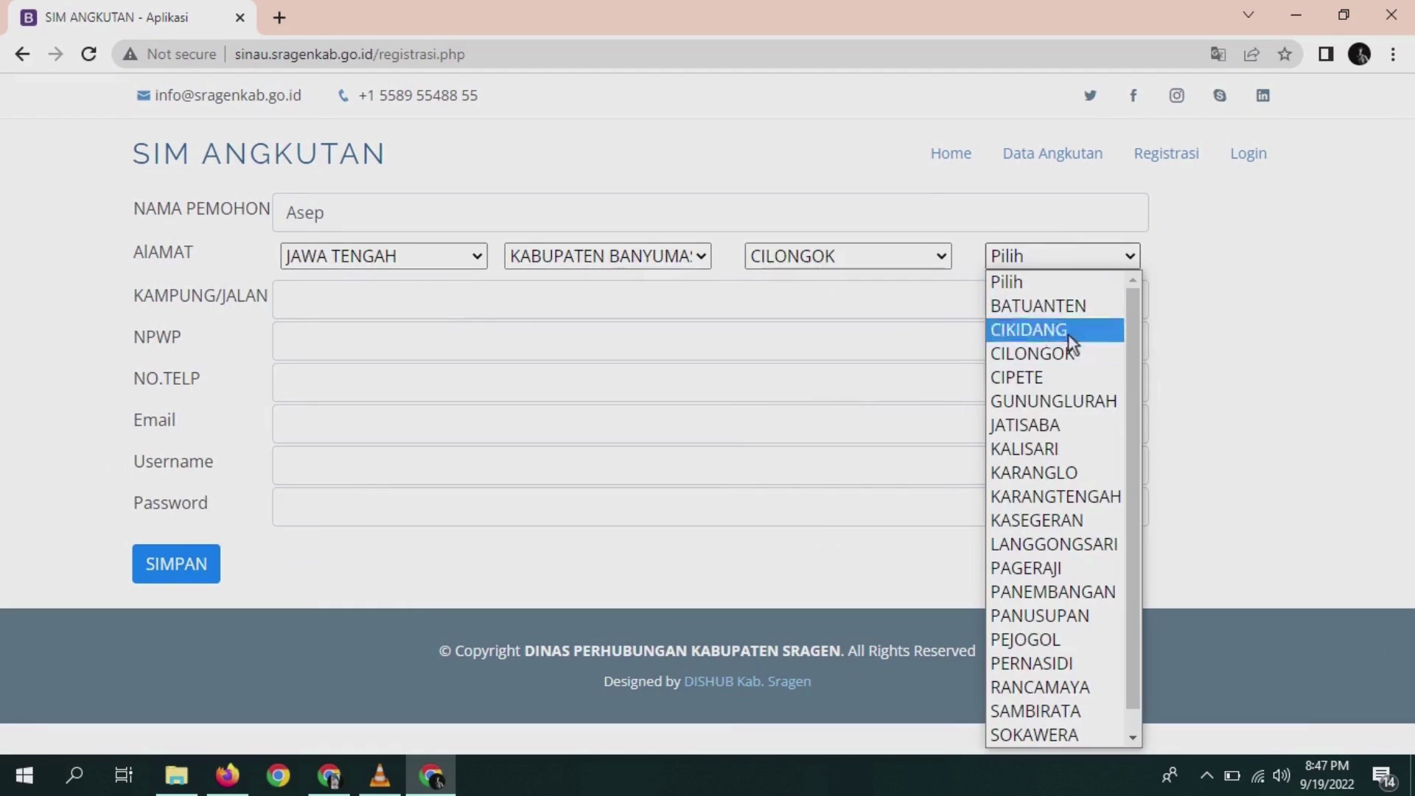
left_click(1040, 380)
- Enter the applicant's street address in KAMPUNG/JALAN
left_click(654, 309)
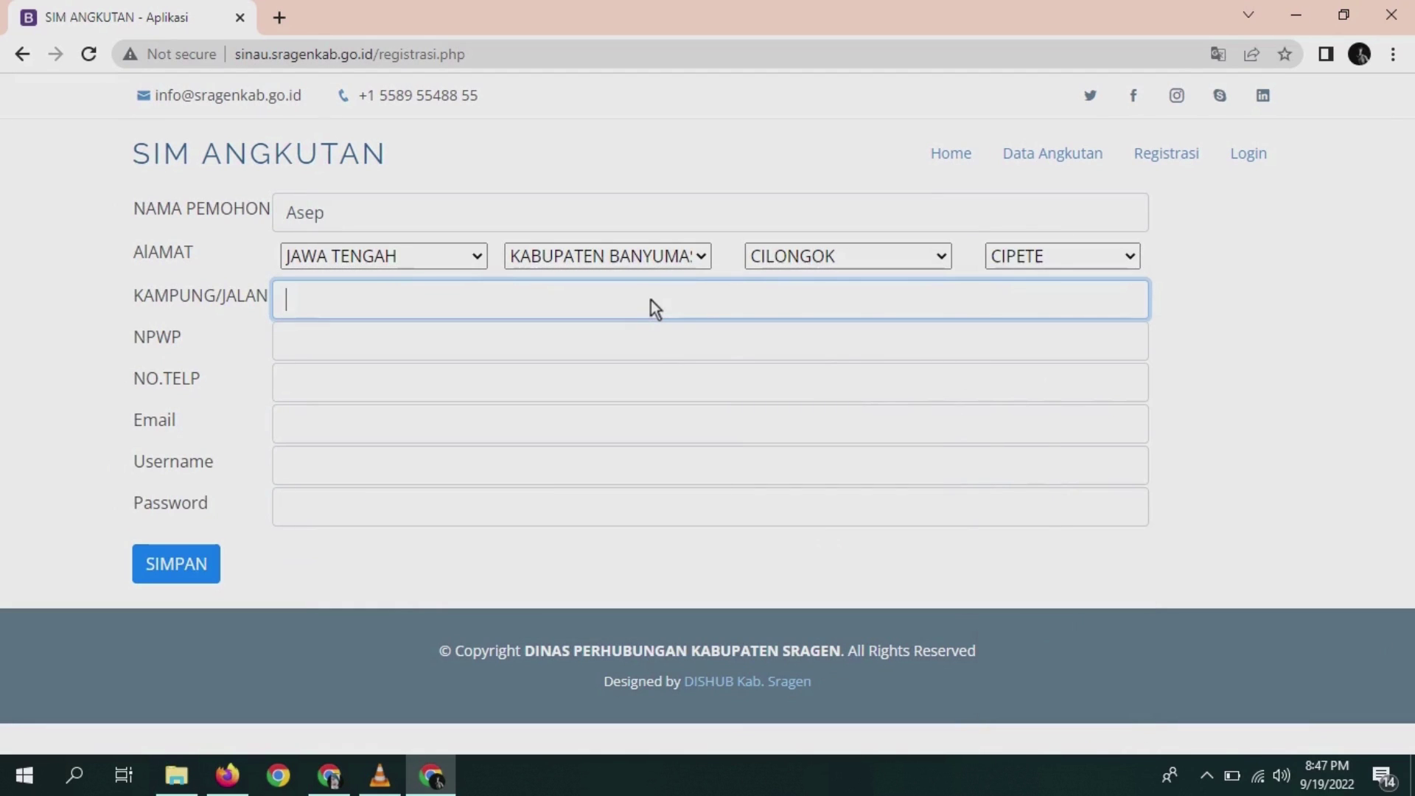
type("kp.")
key("BackSpace")
key("BackSpace")
key("BackSpace")
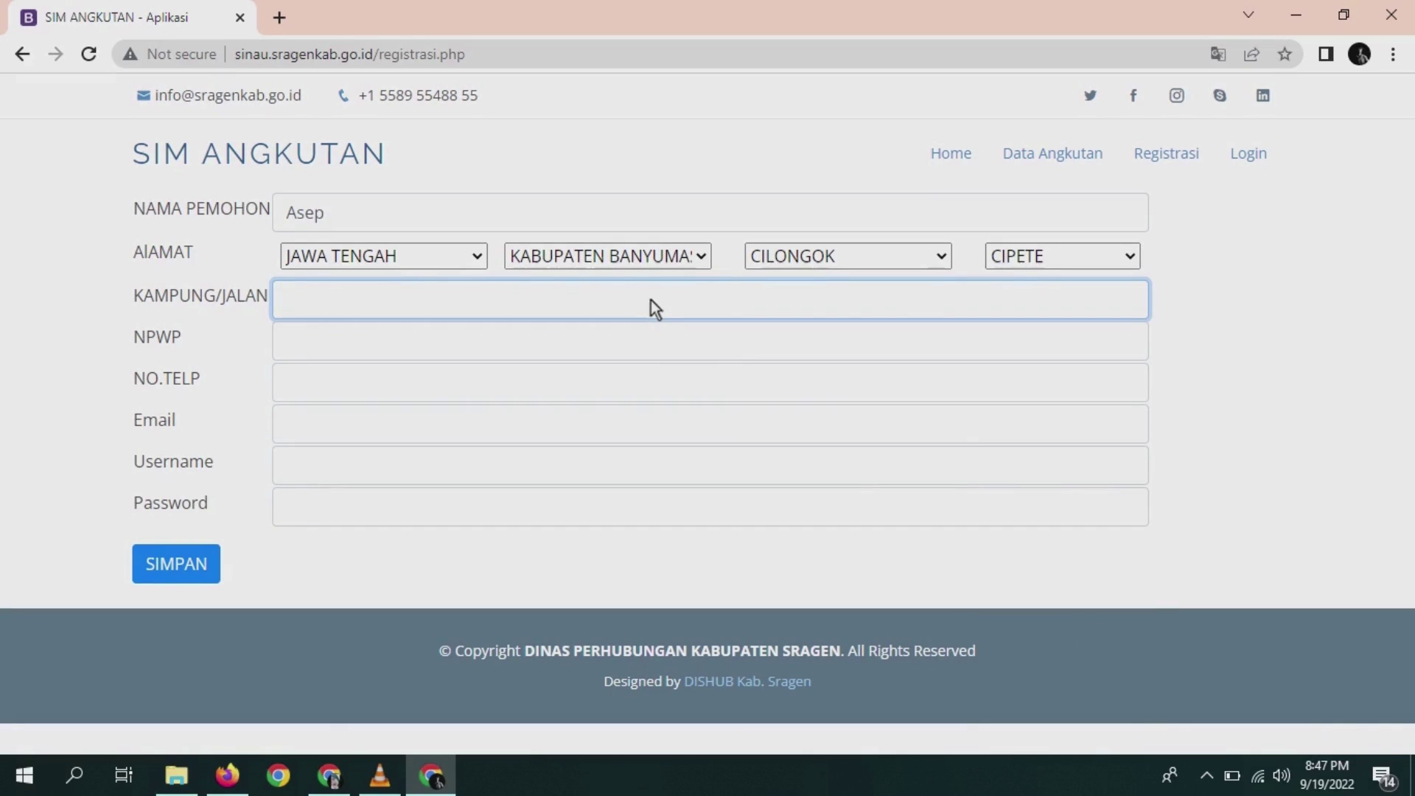
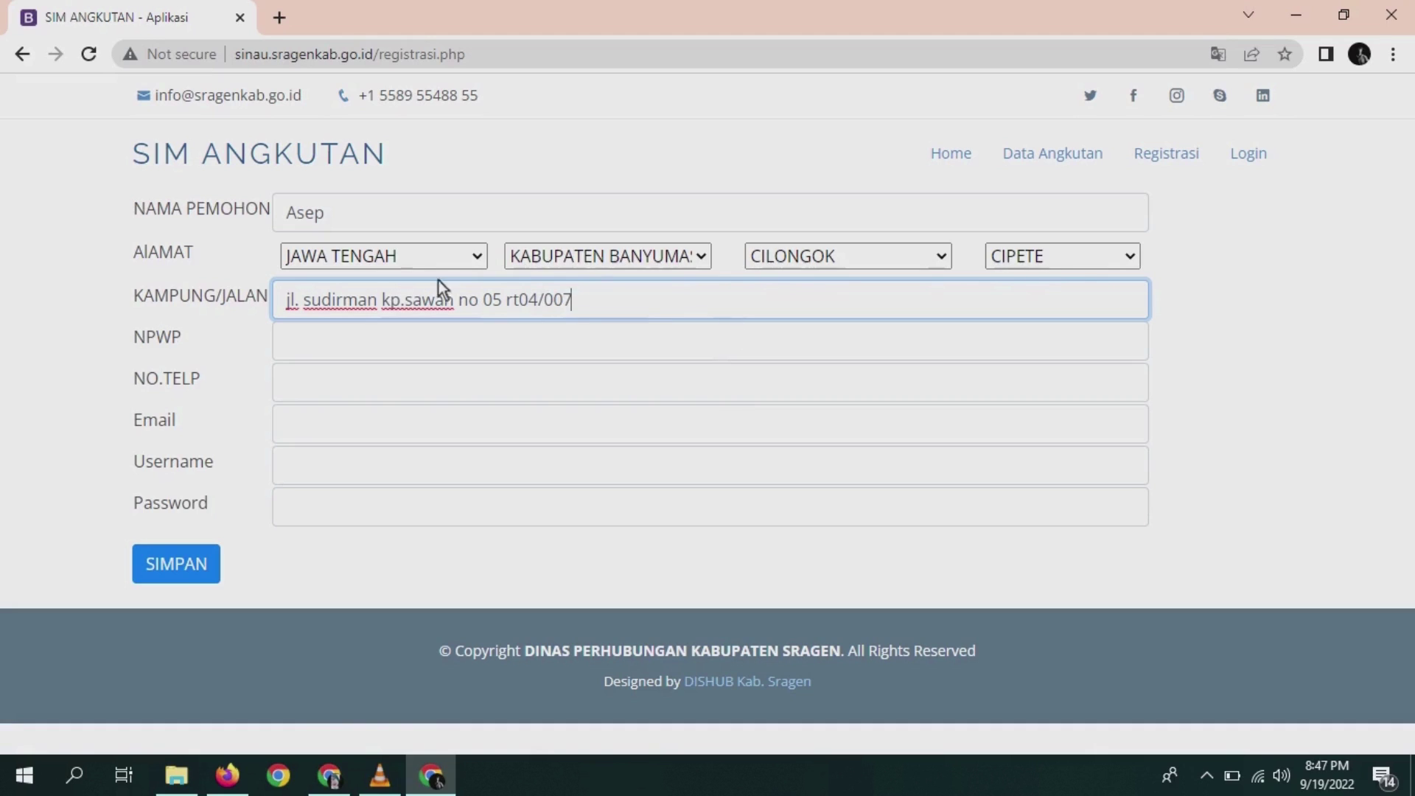
left_click(342, 346)
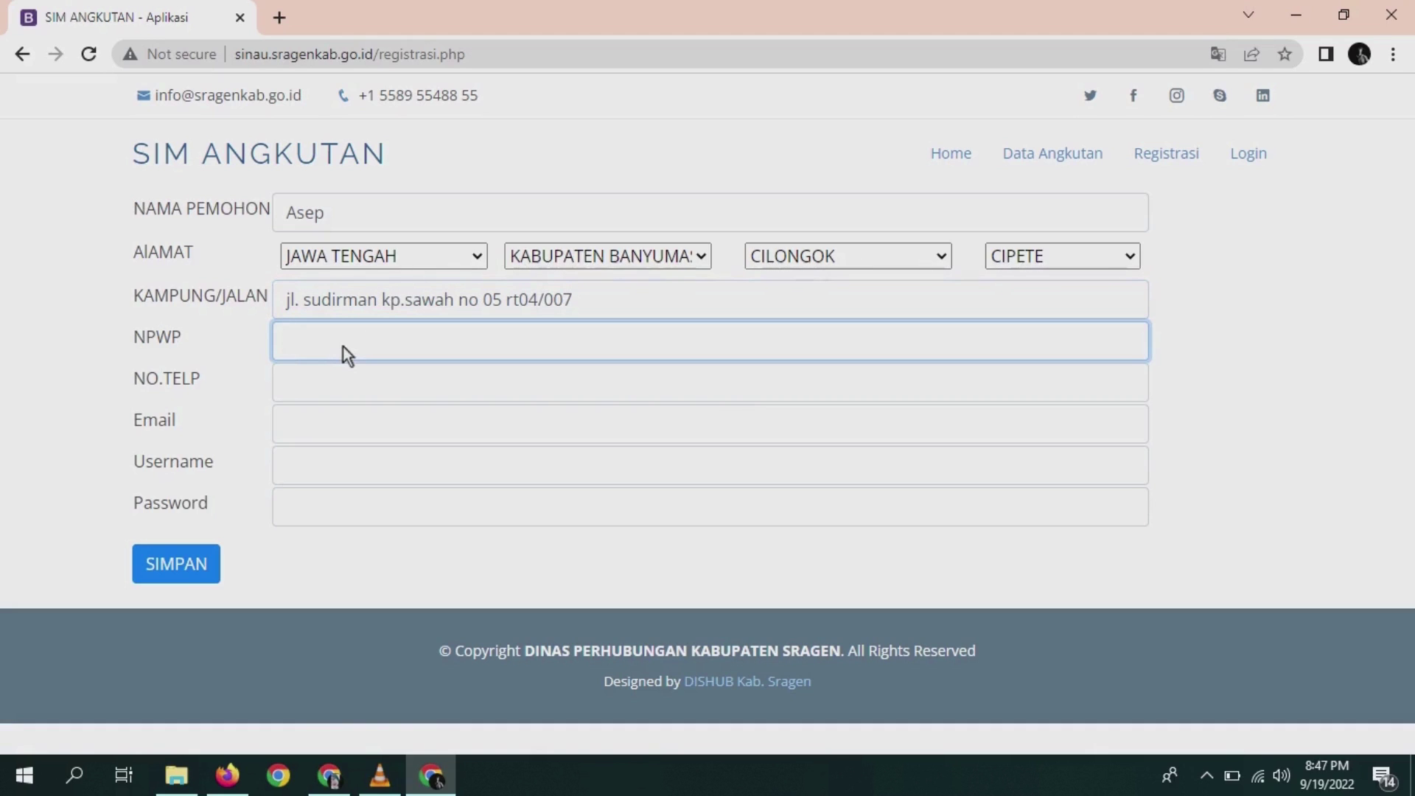
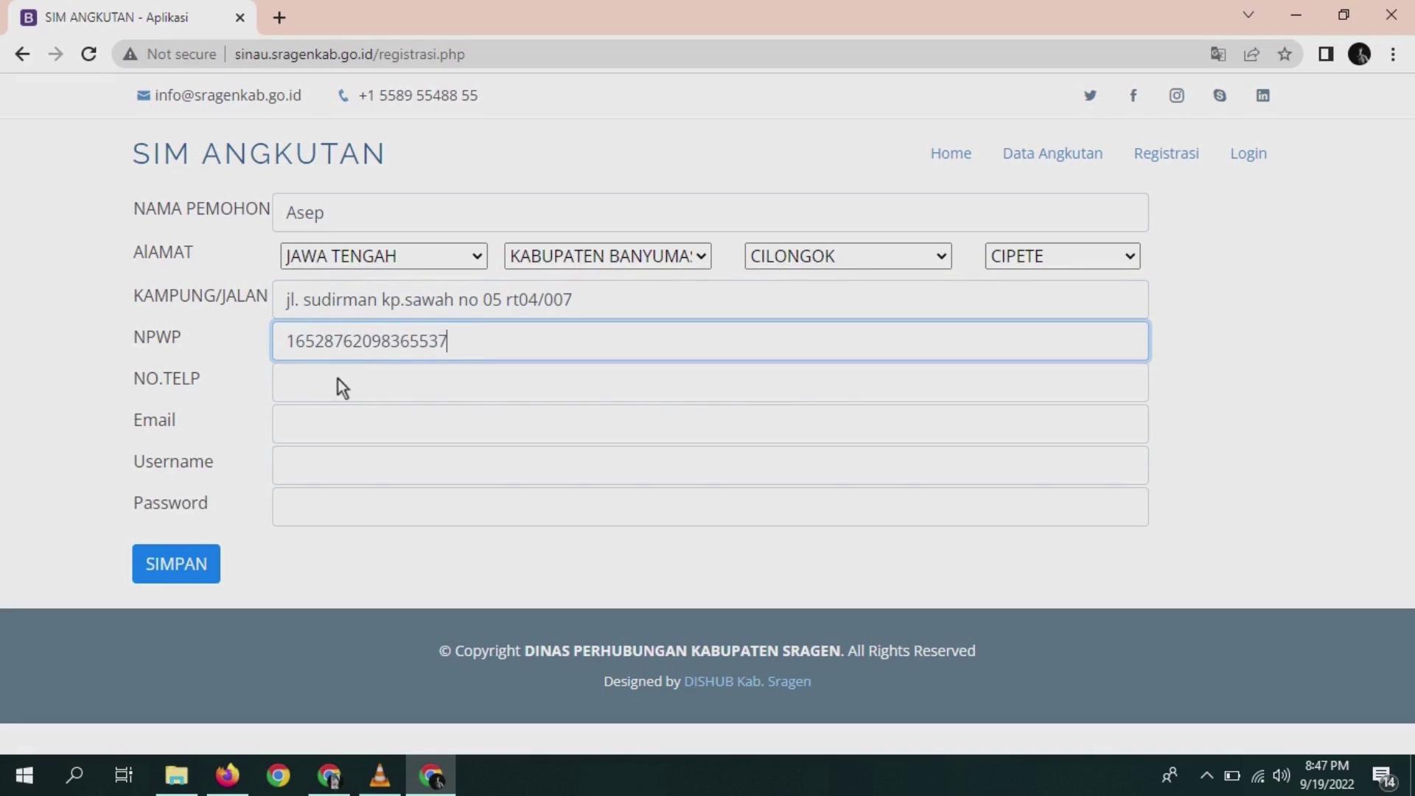
- Enter the applicant's NPWP tax number and phone number
left_click(338, 378)
type("087")
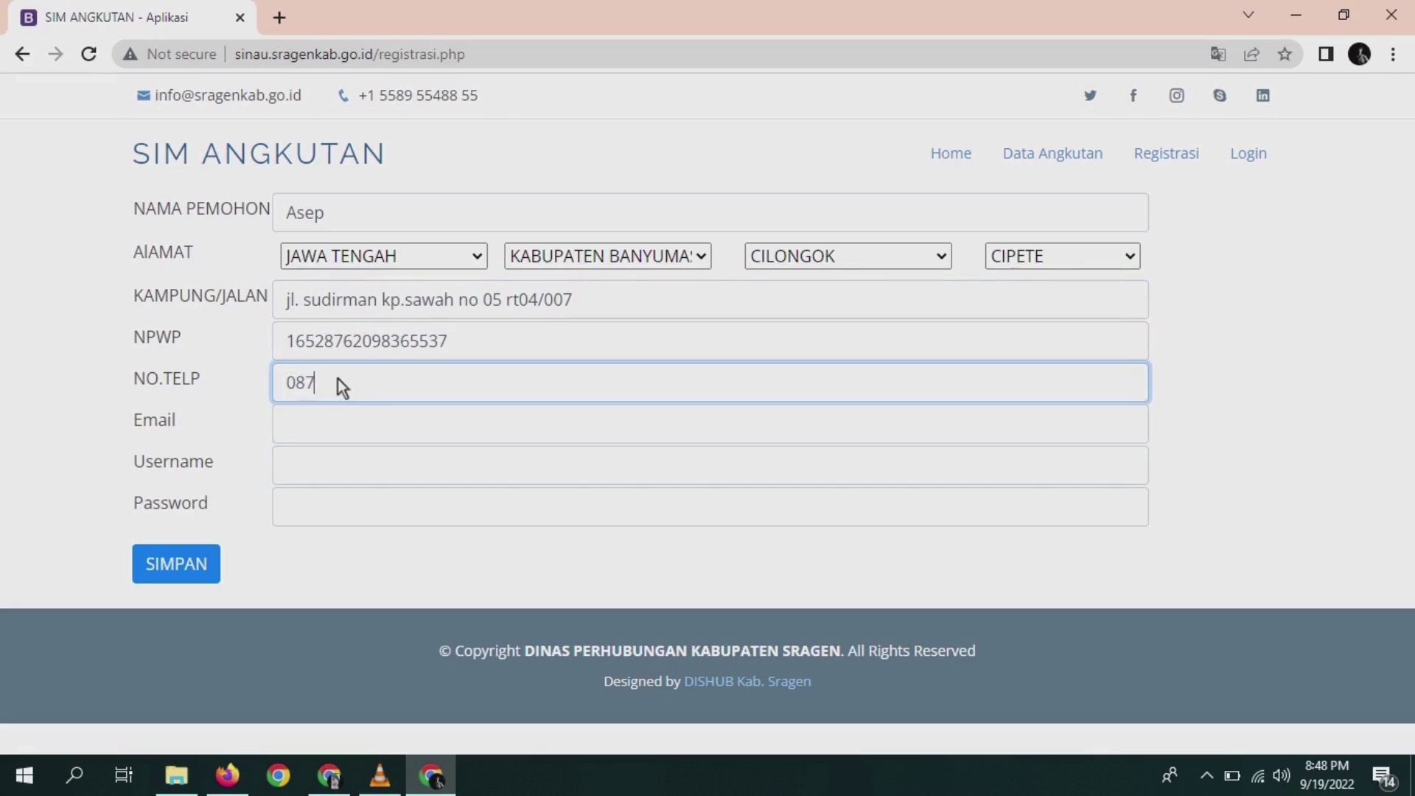
type("8564")
key("BackSpace")
key("BackSpace")
key("BackSpace")
key("BackSpace")
key("BackSpace")
key("BackSpace")
key("BackSpace")
- Add the e-mail address, username and password, then save the registration with SIMPAN
left_click(525, 437)
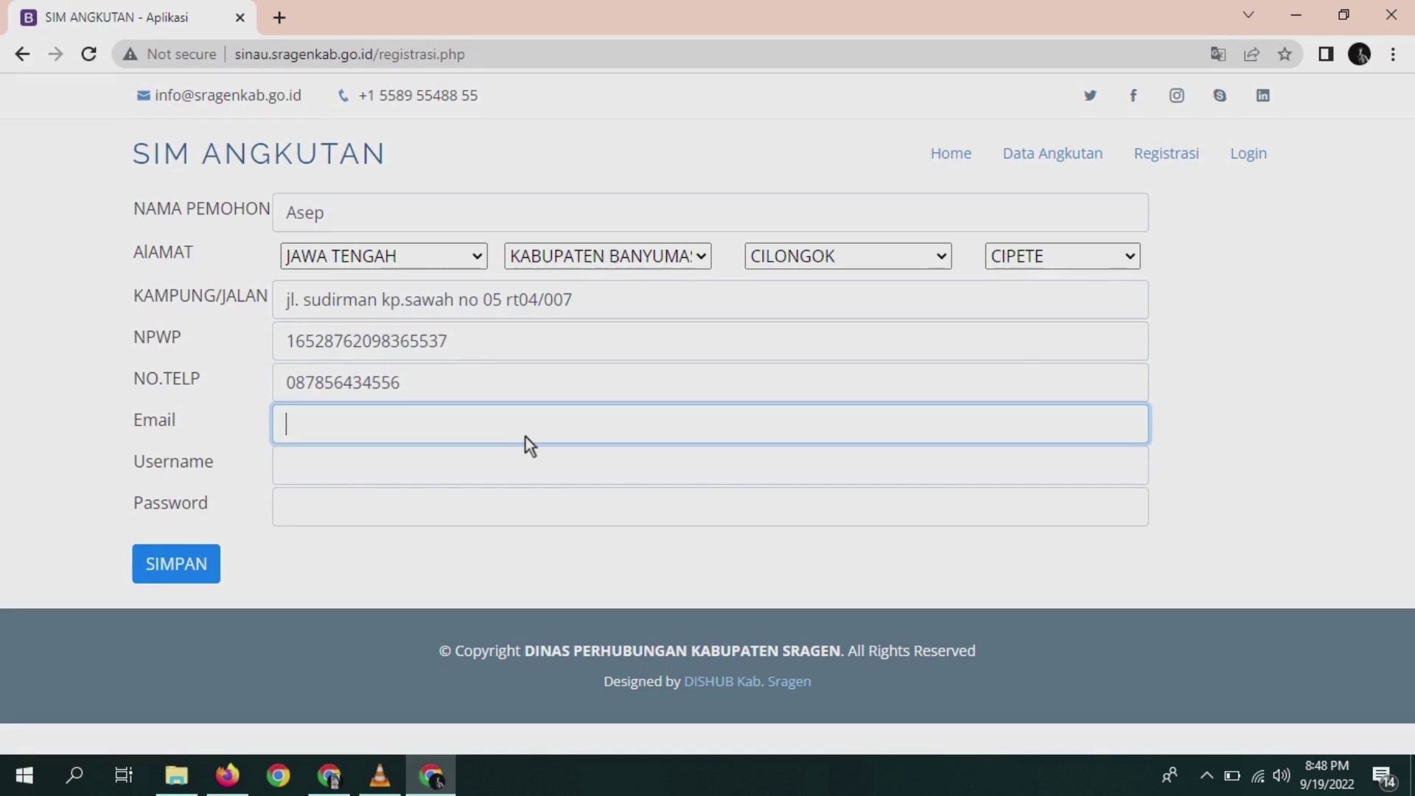
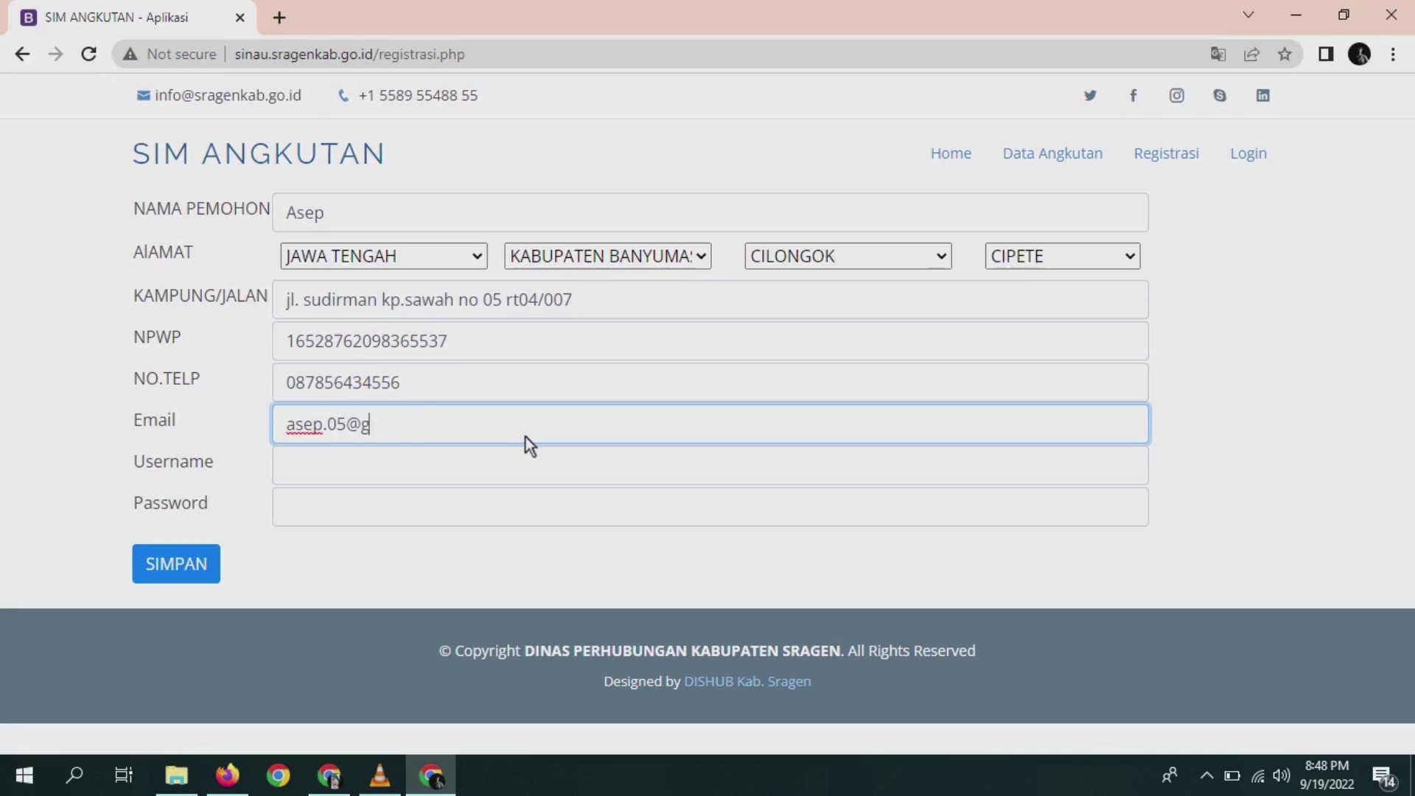
left_click(514, 481)
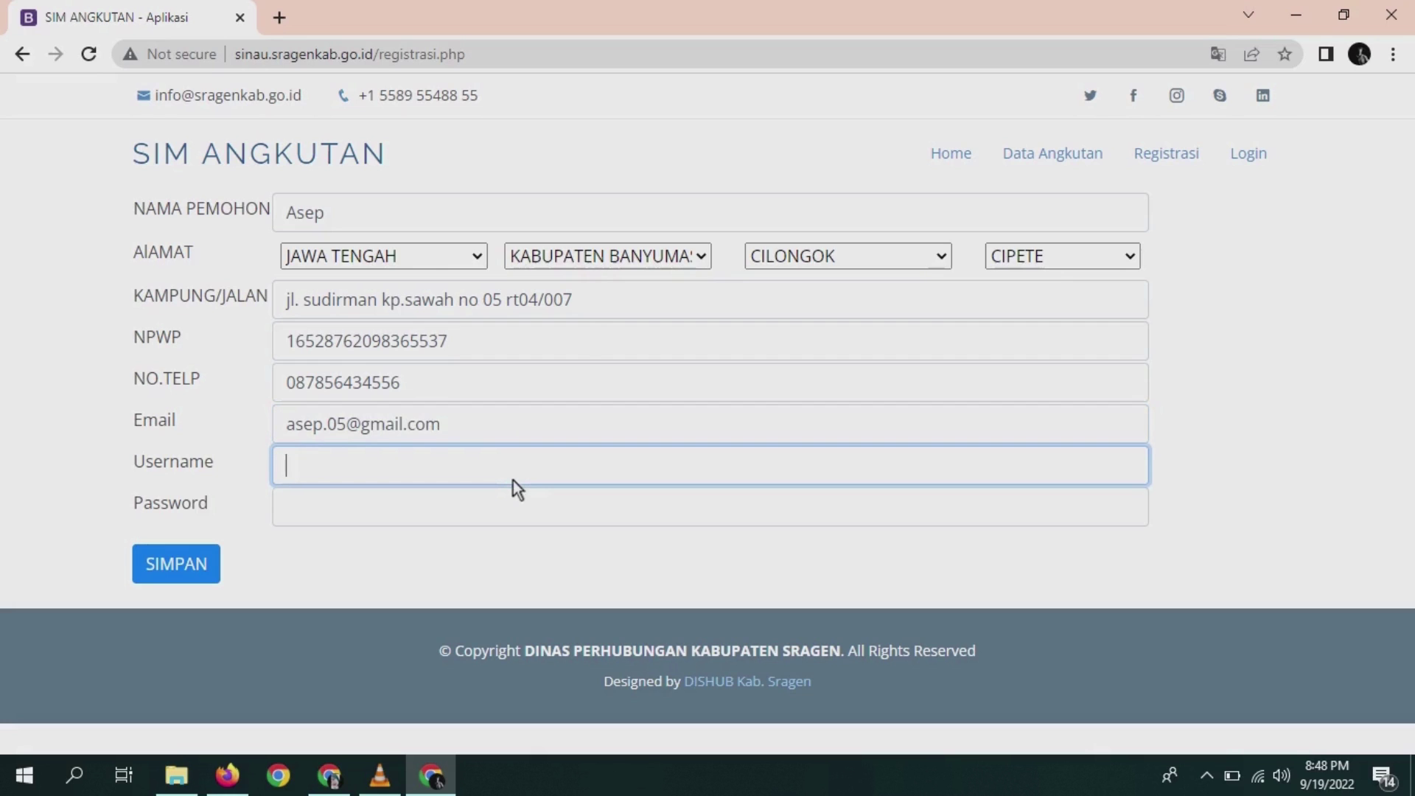
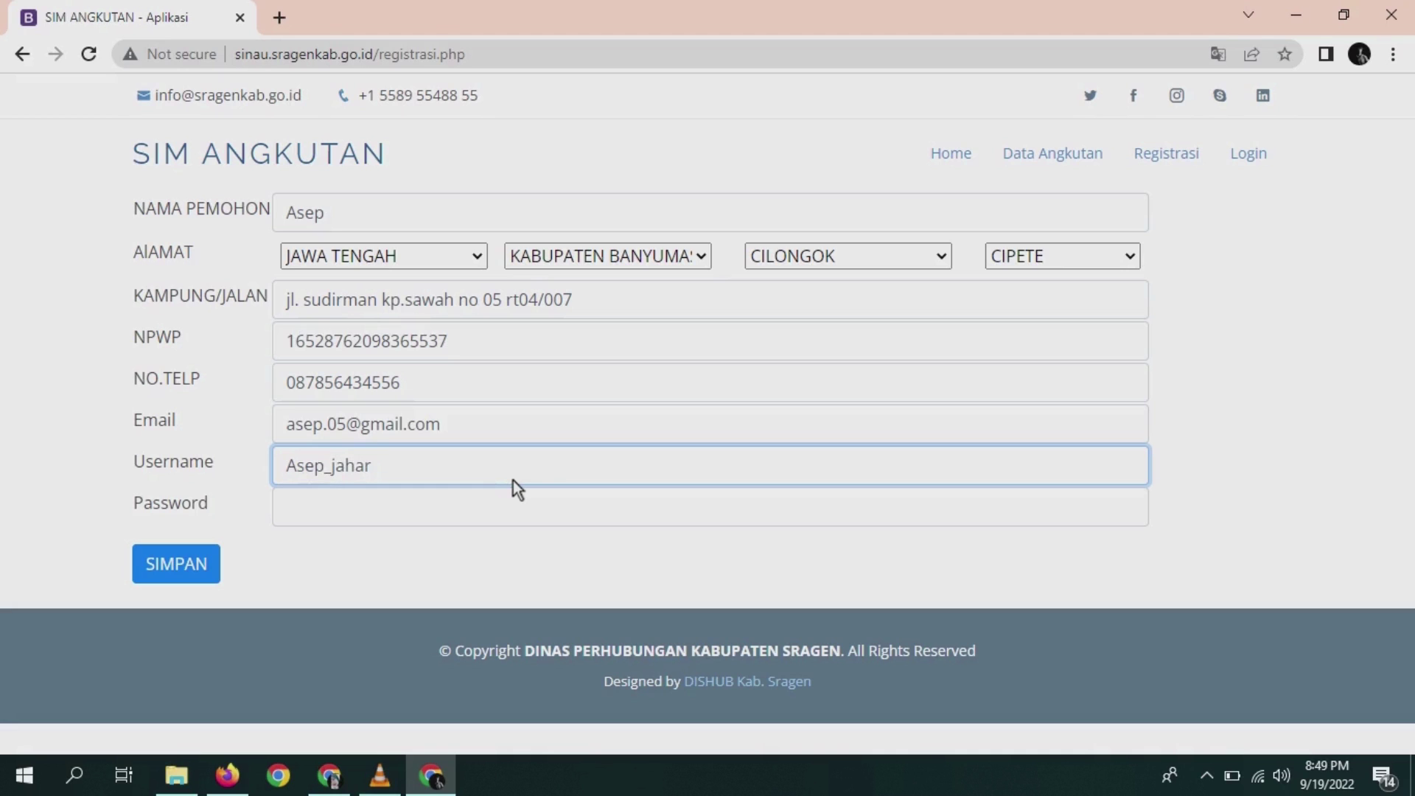
left_click(483, 525)
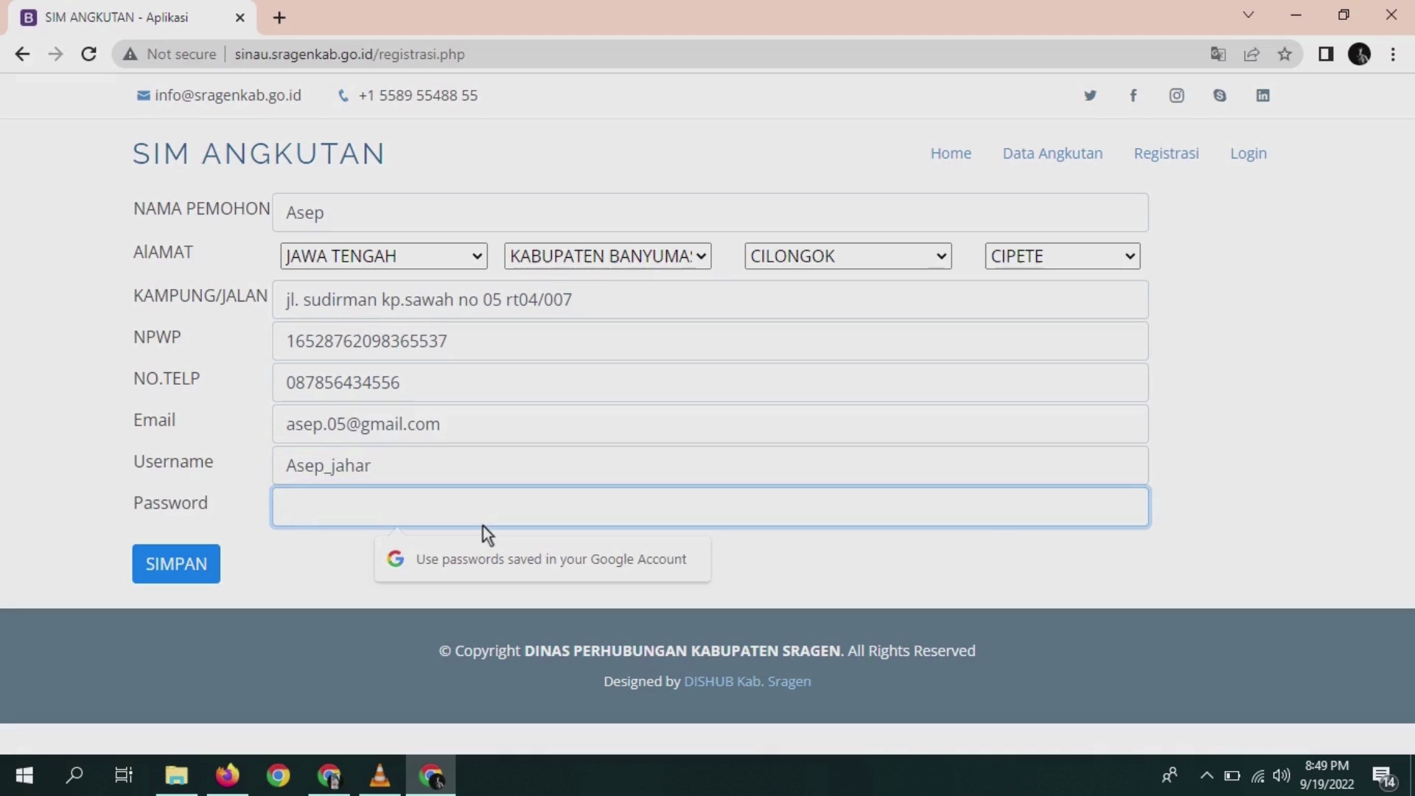
type("123")
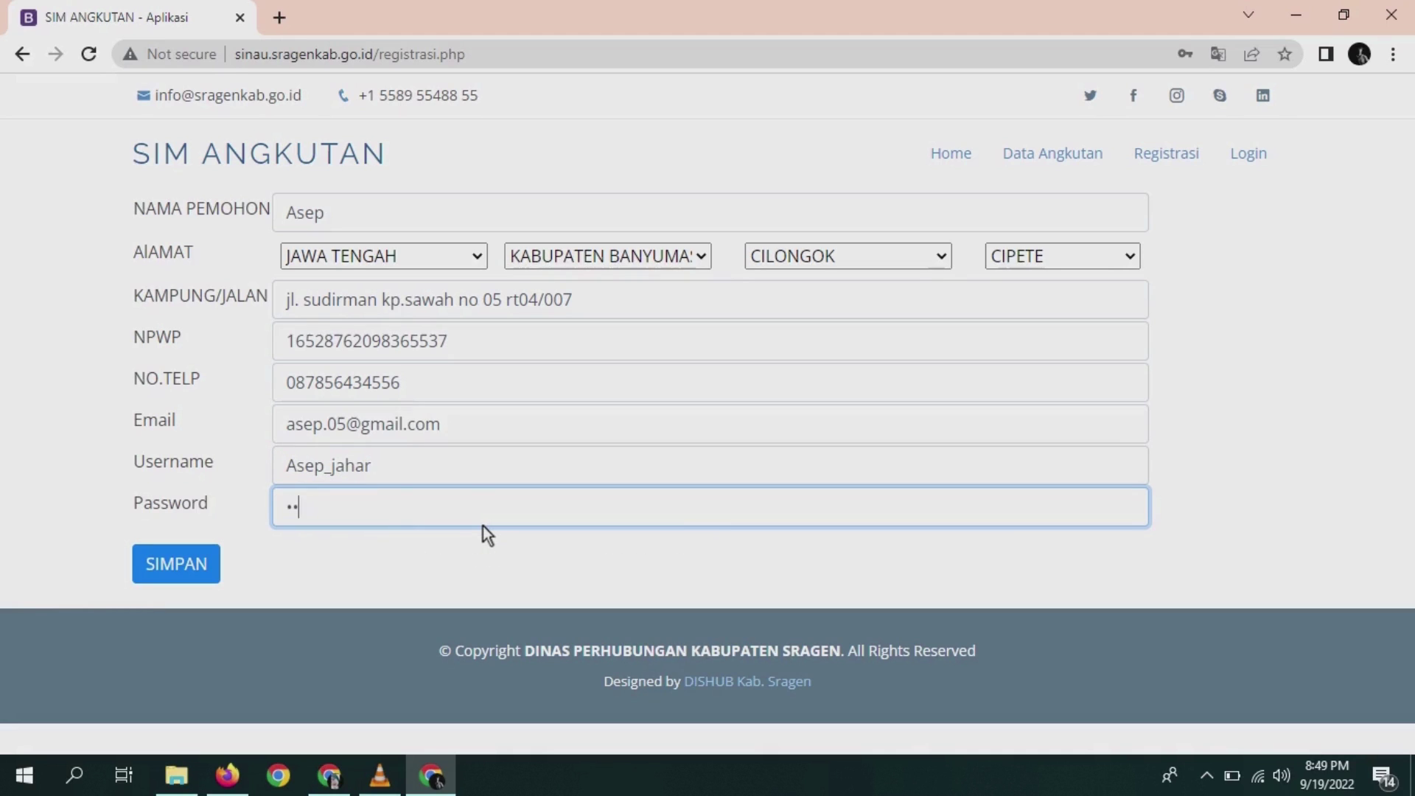
type("45678")
left_click(176, 566)
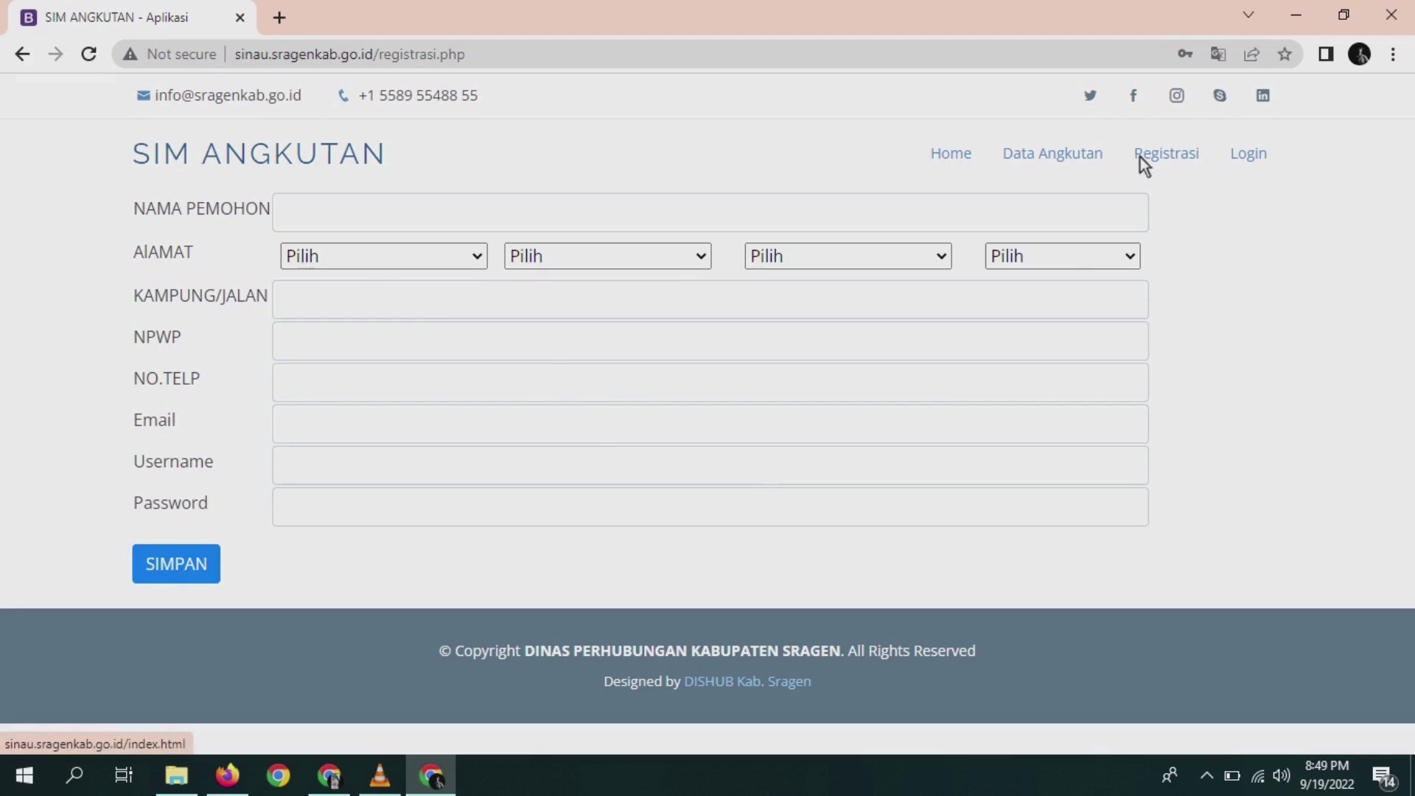
- Return to the home page via Login and open the applicant login page
left_click(1253, 159)
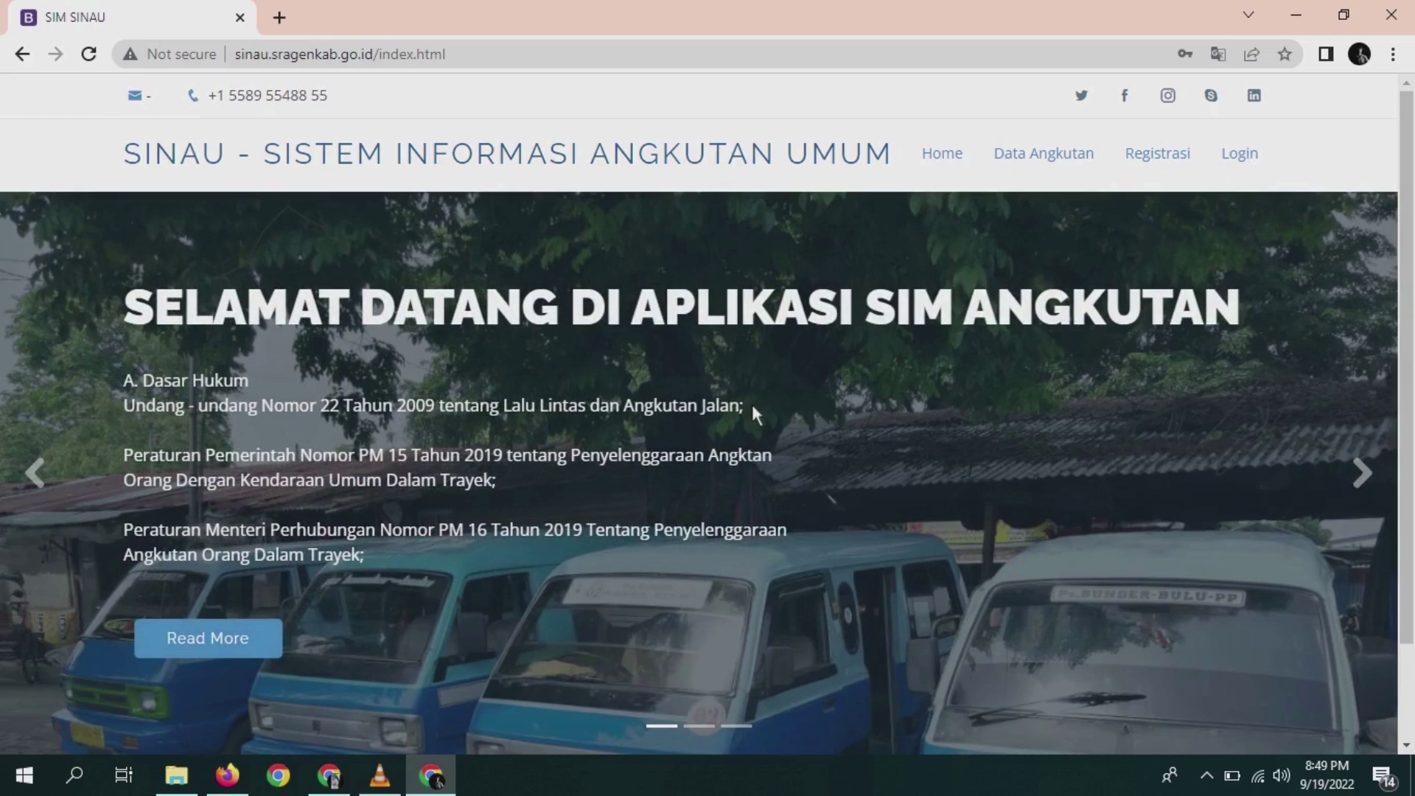
left_click_drag(1411, 164, 1409, 274)
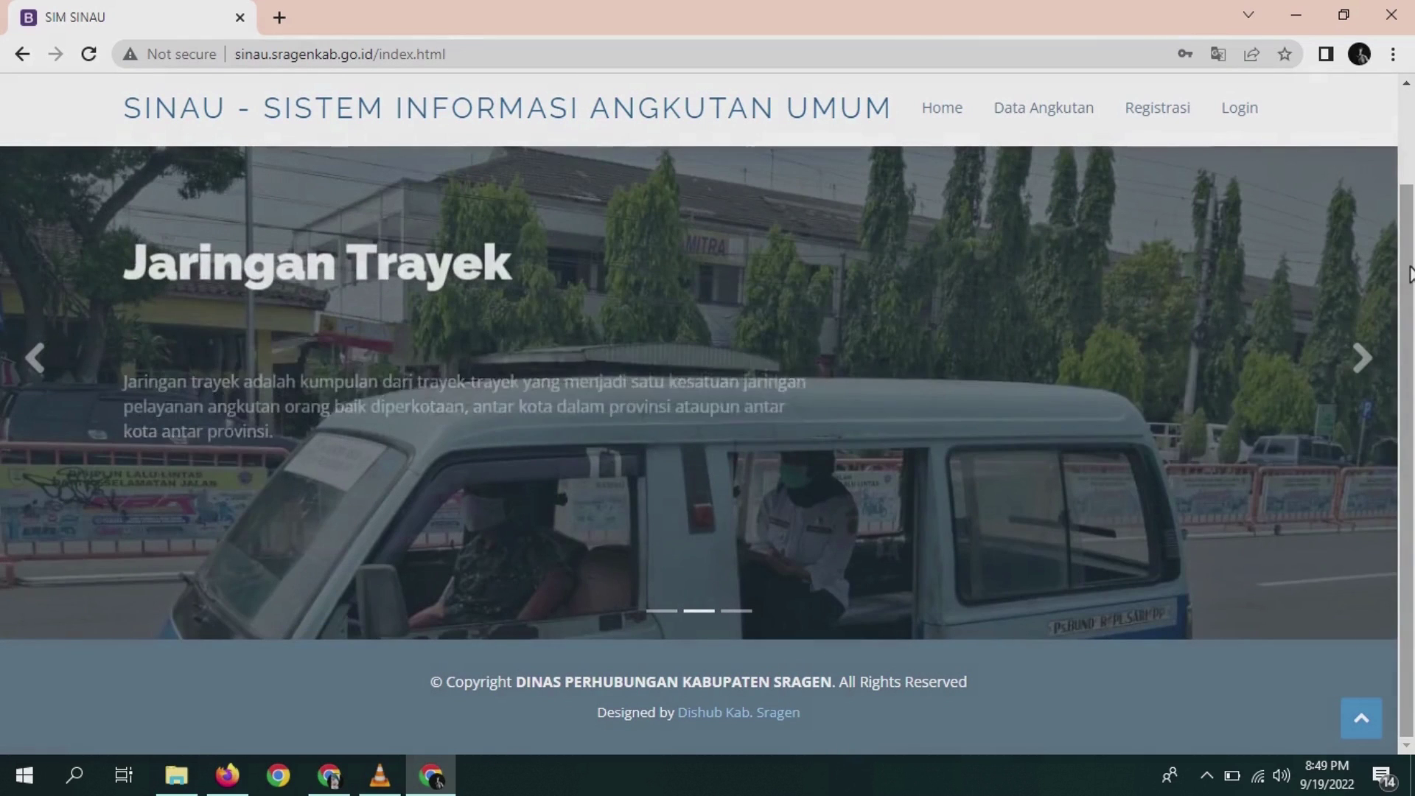
left_click_drag(1409, 274, 1410, 177)
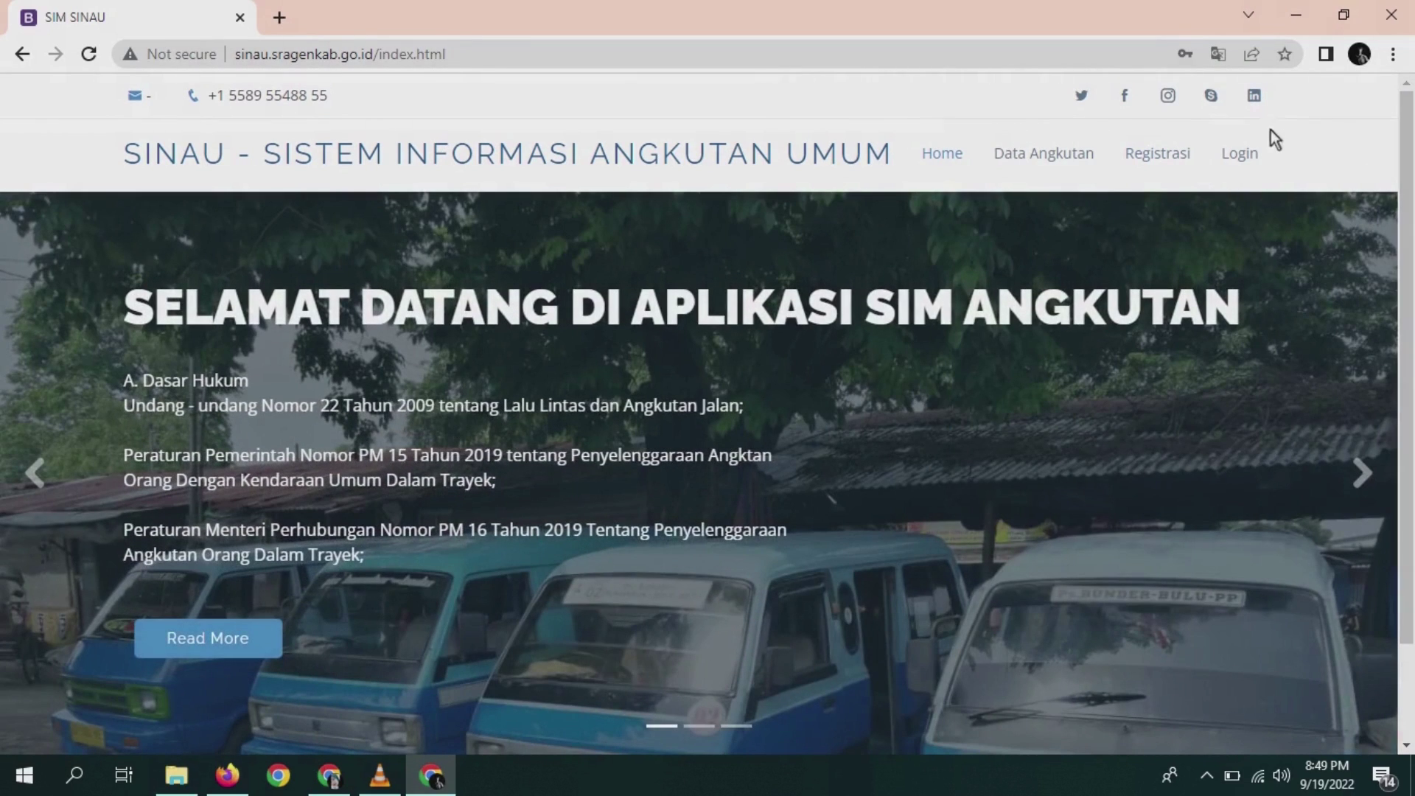
left_click(1239, 146)
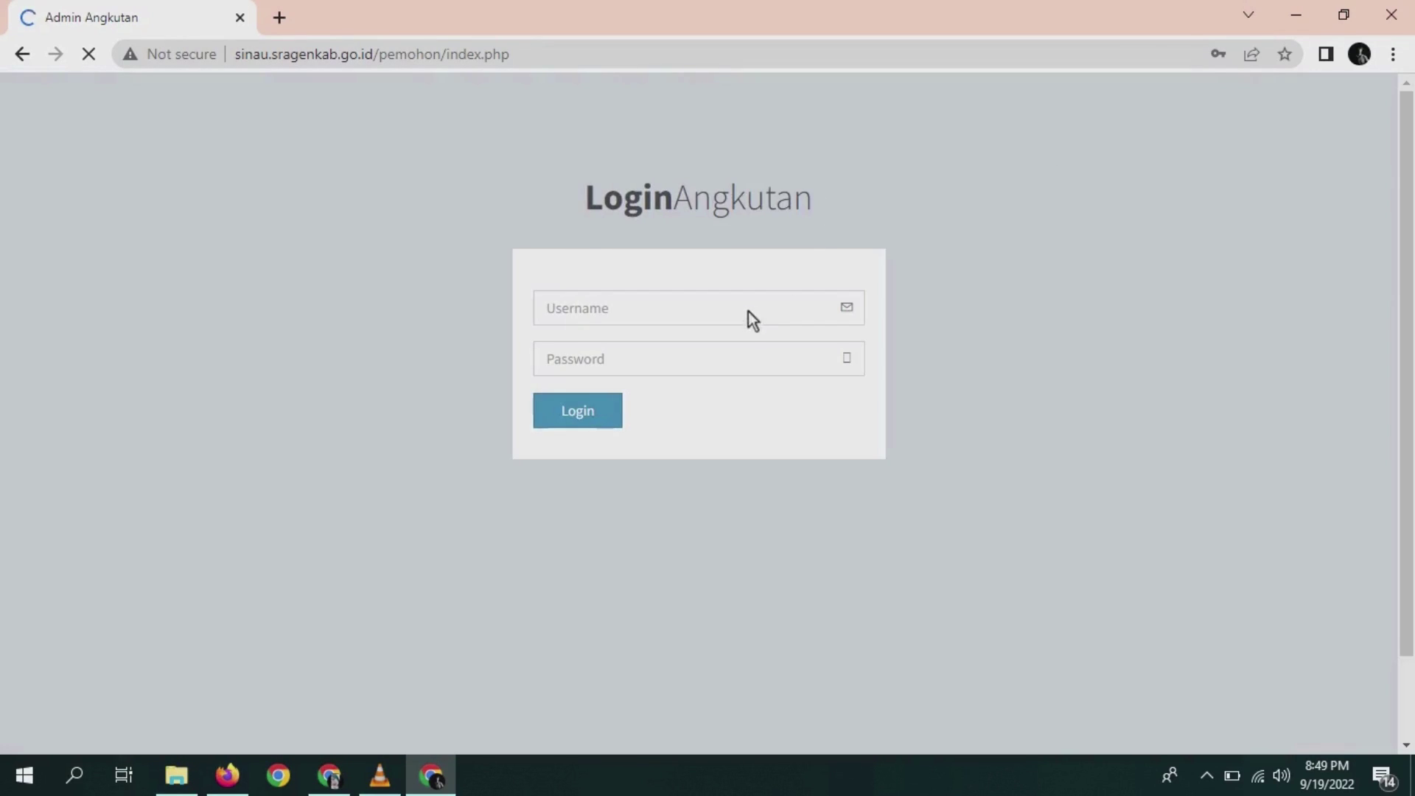
- Log in with the newly registered applicant's username and password
left_click(745, 314)
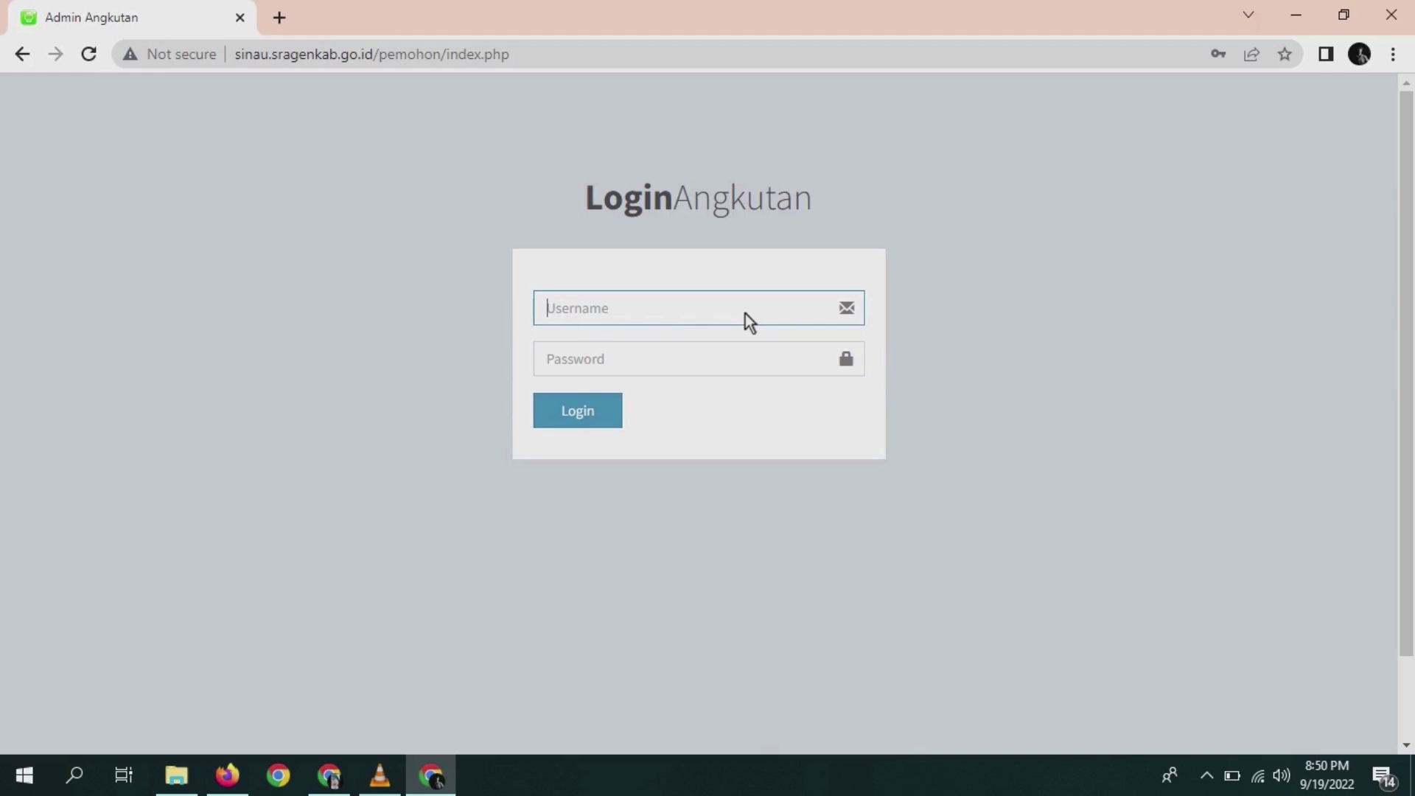
type("asep")
key("BackSpace")
key("BackSpace")
left_click(730, 358)
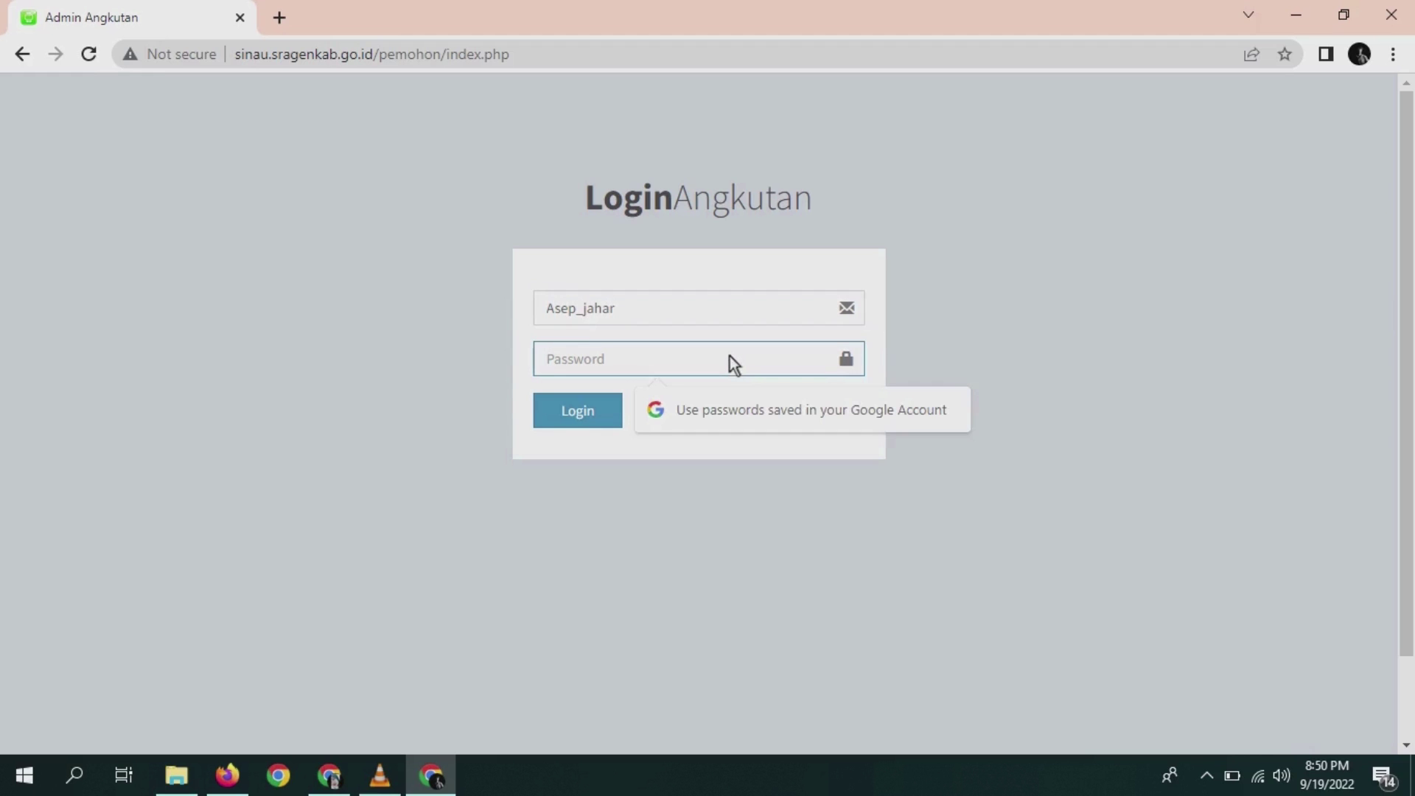
type("***")
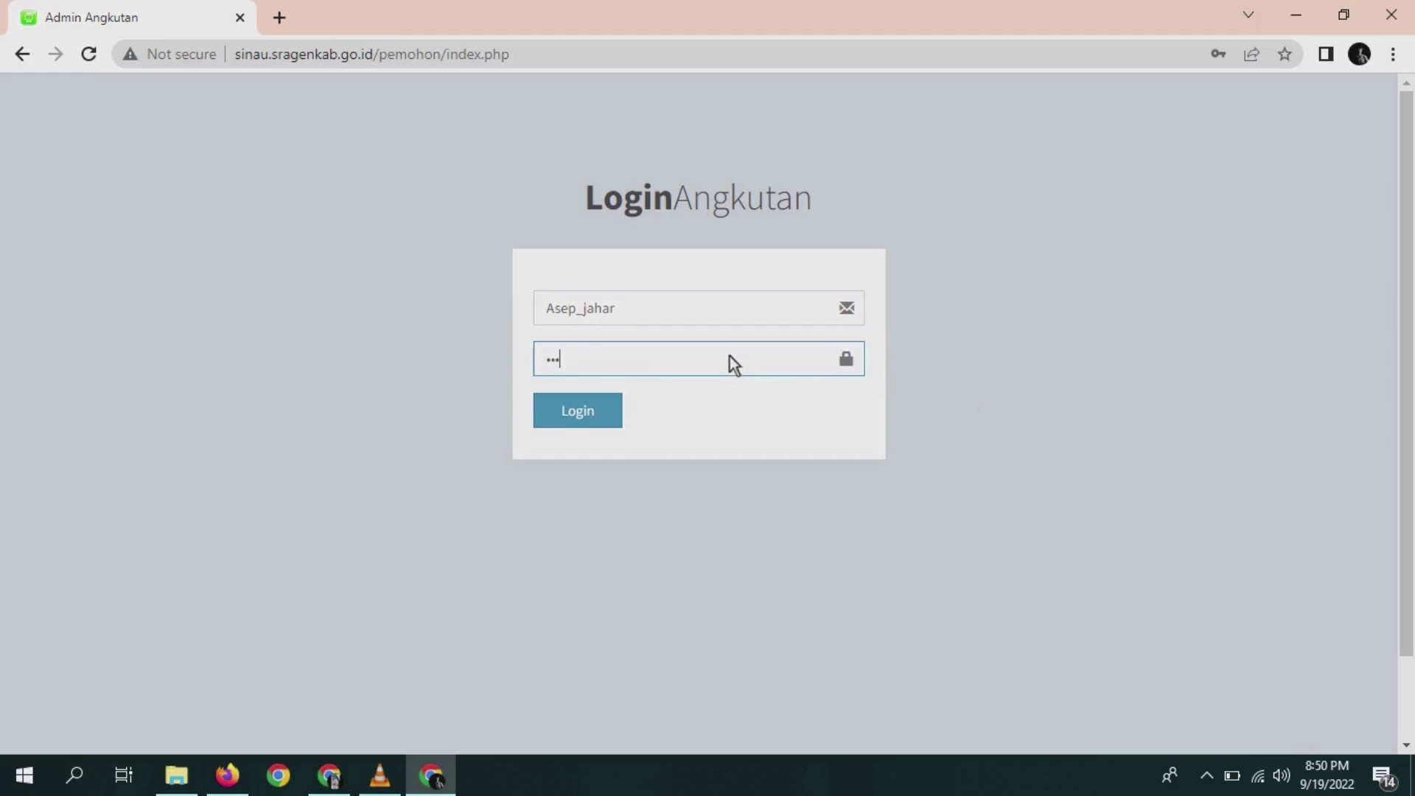
type("*****")
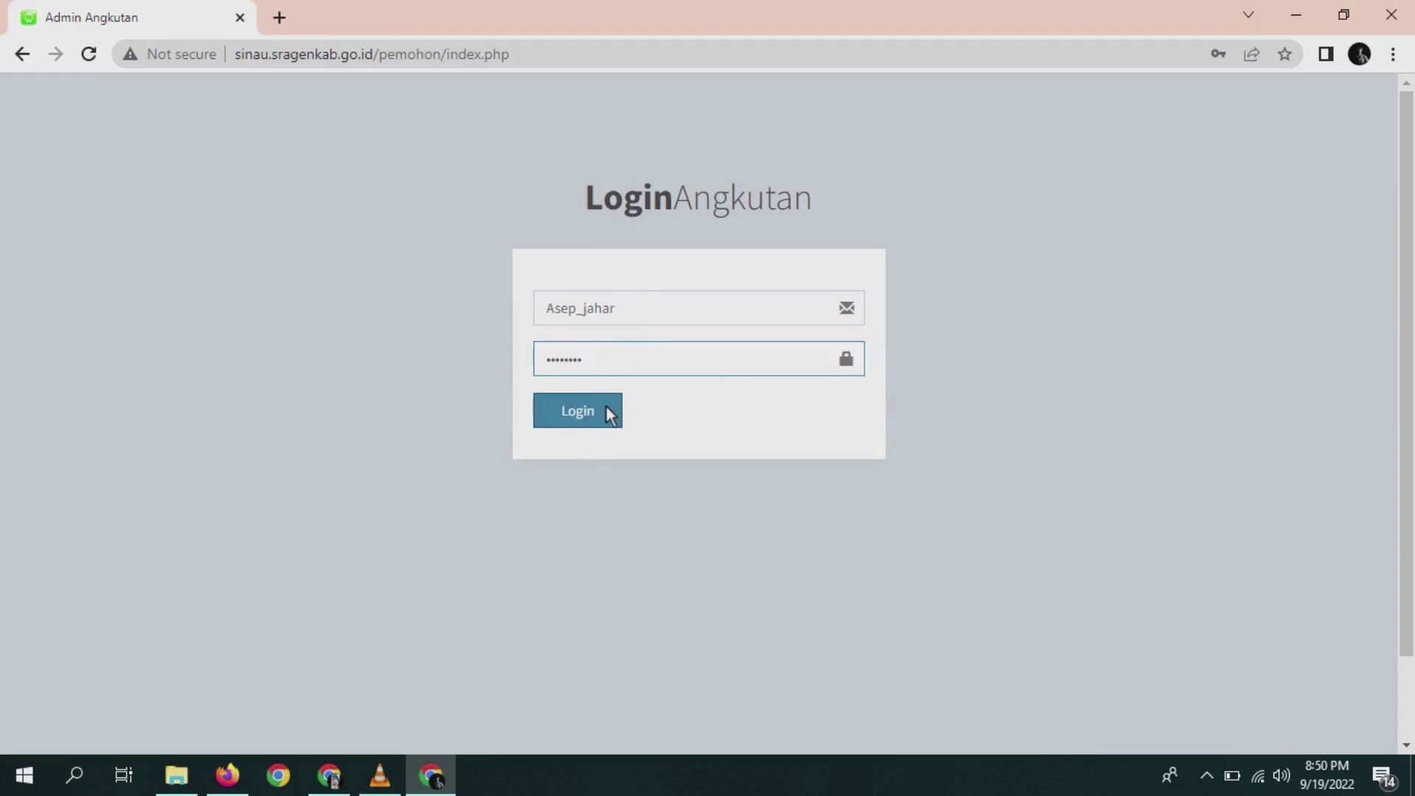
left_click(624, 310)
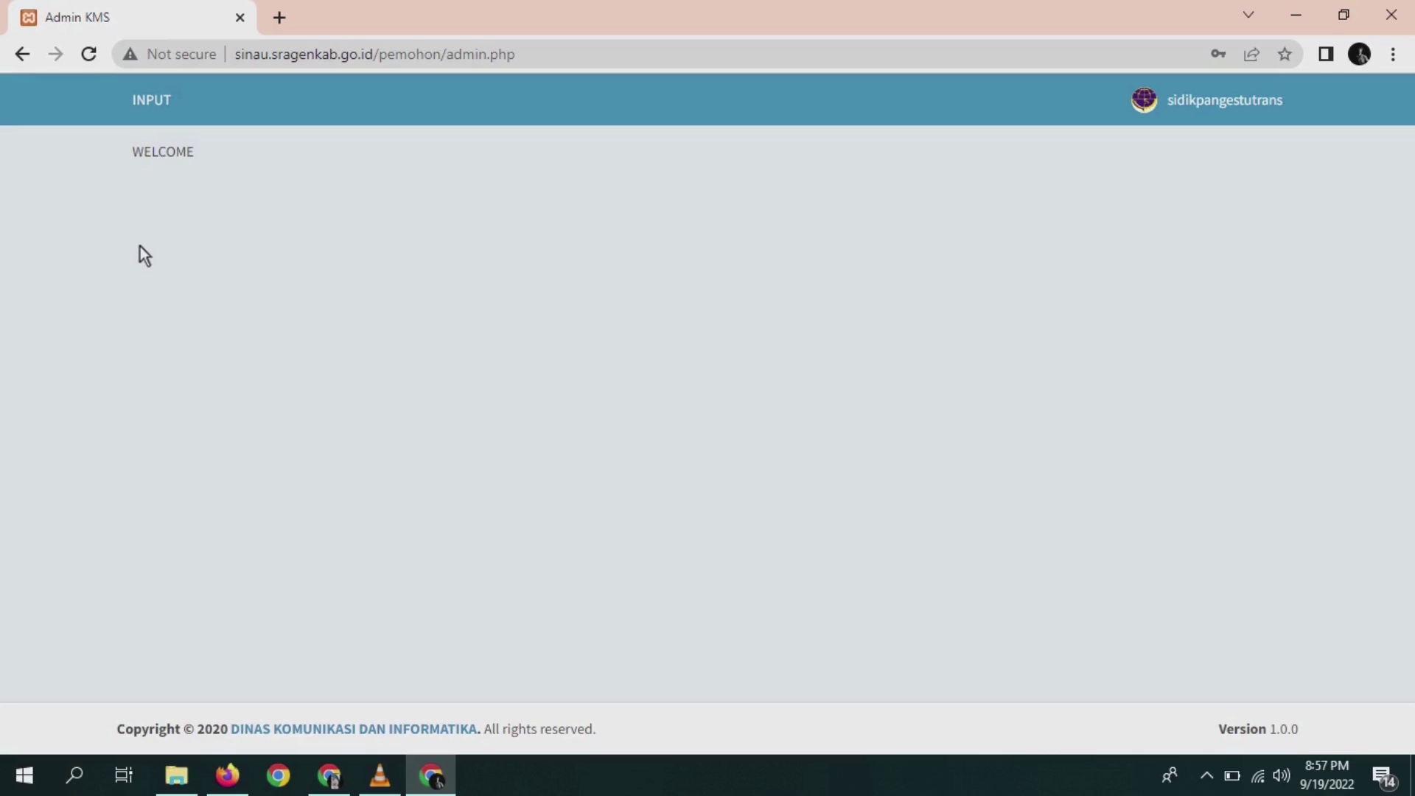
- Go to INPUT ANGKUTAN under the INPUT menu and start a new entry with ISI PERUSAHAAN
left_click(147, 96)
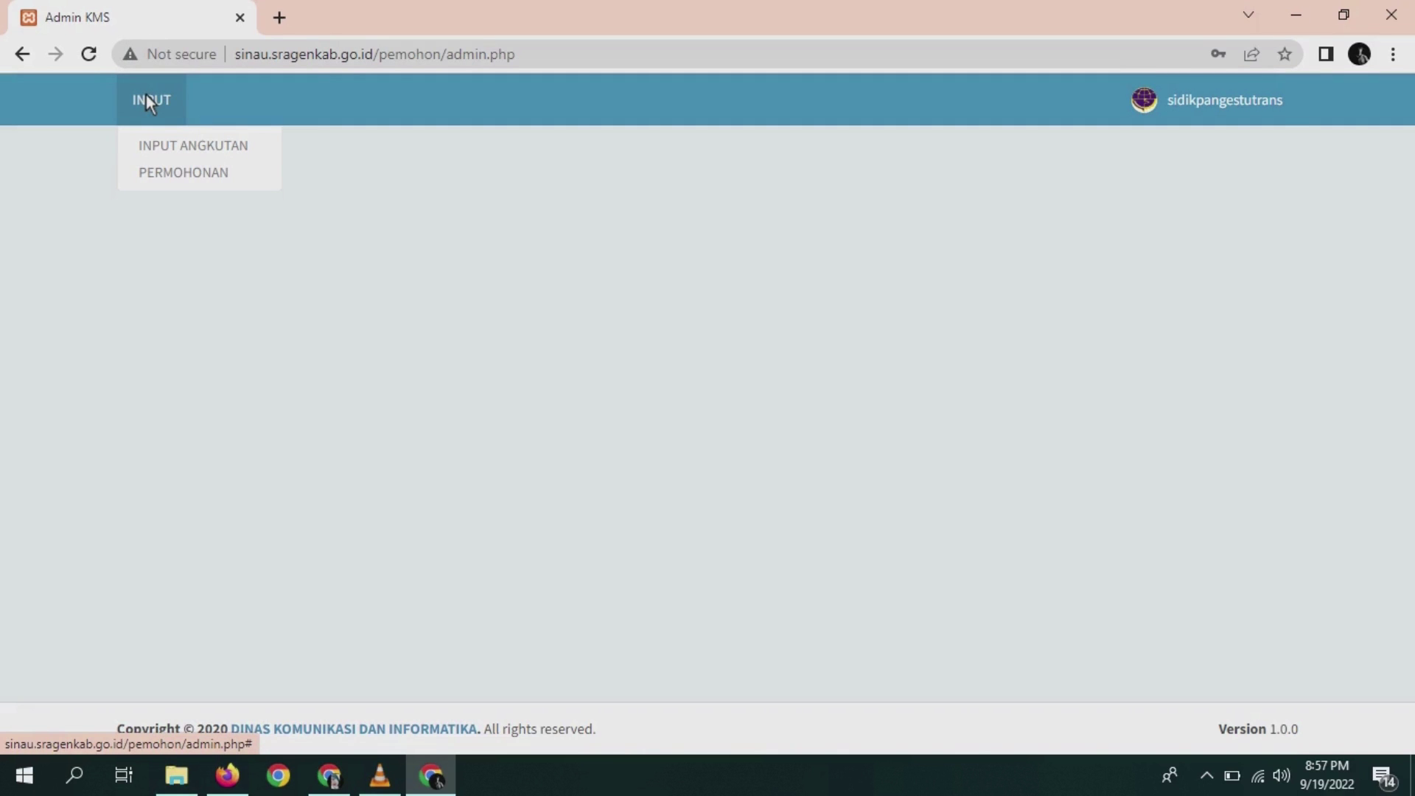
left_click(172, 145)
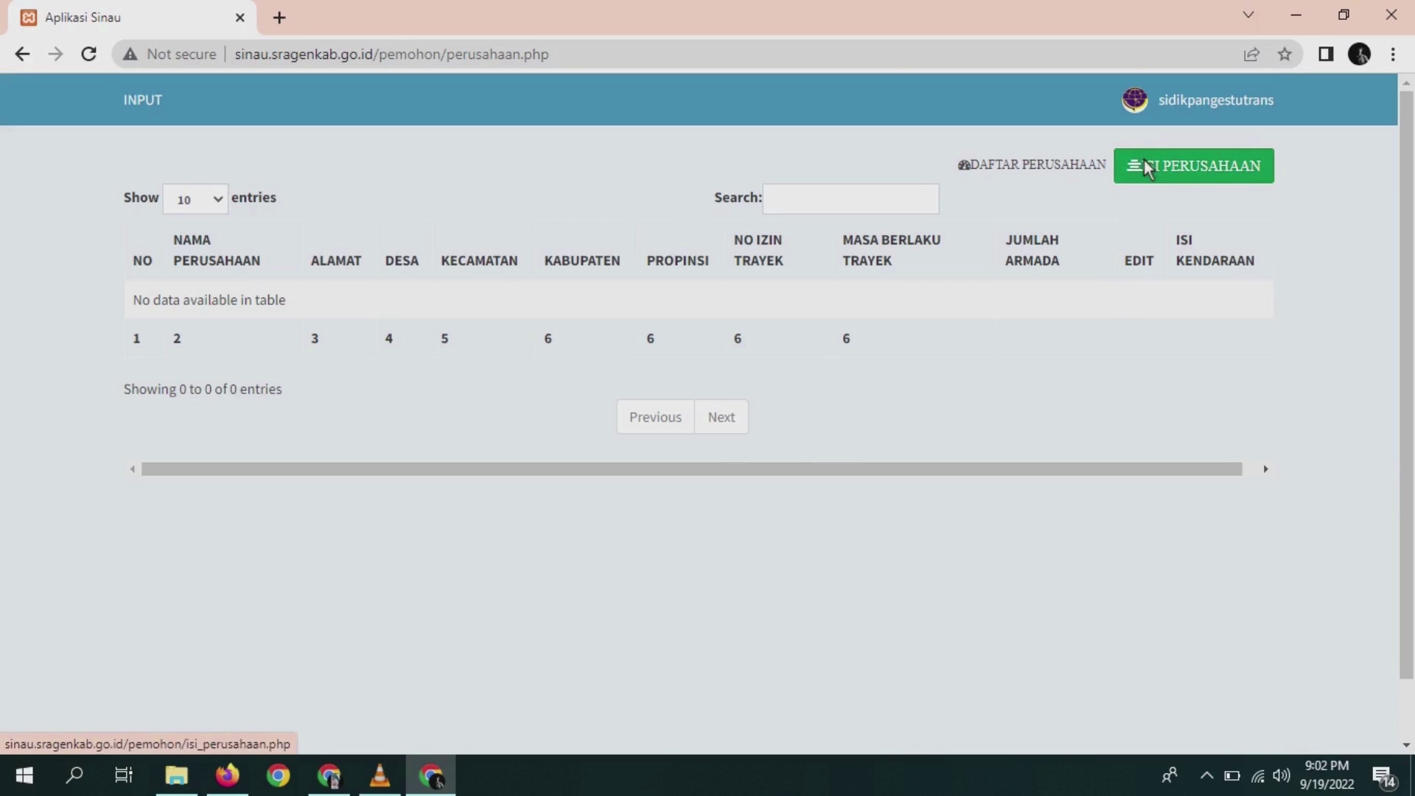
left_click(1145, 162)
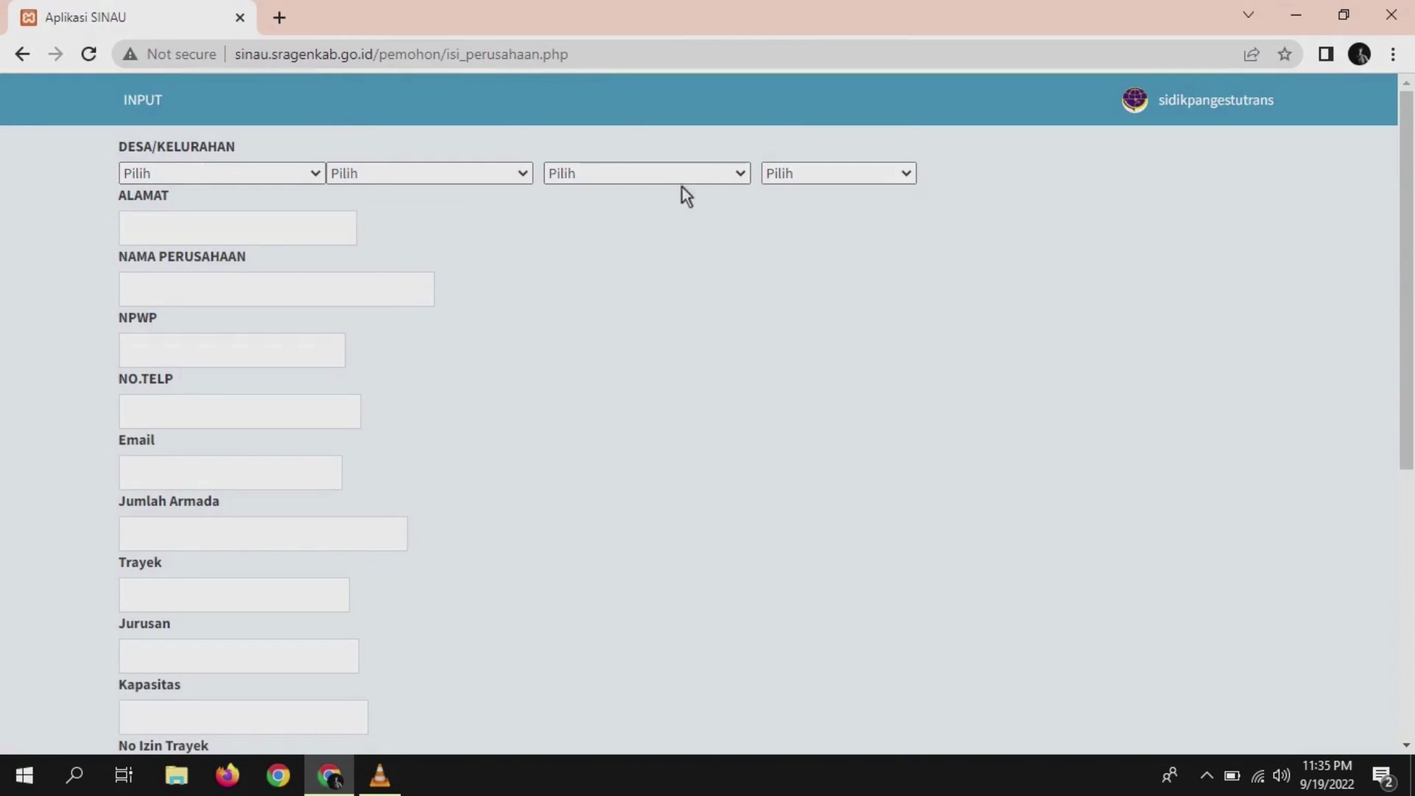
- Pick JAWA TENGAH, KABUPATEN BREBES and KETANGGUNGAN as the company's province, regency and district
left_click(310, 176)
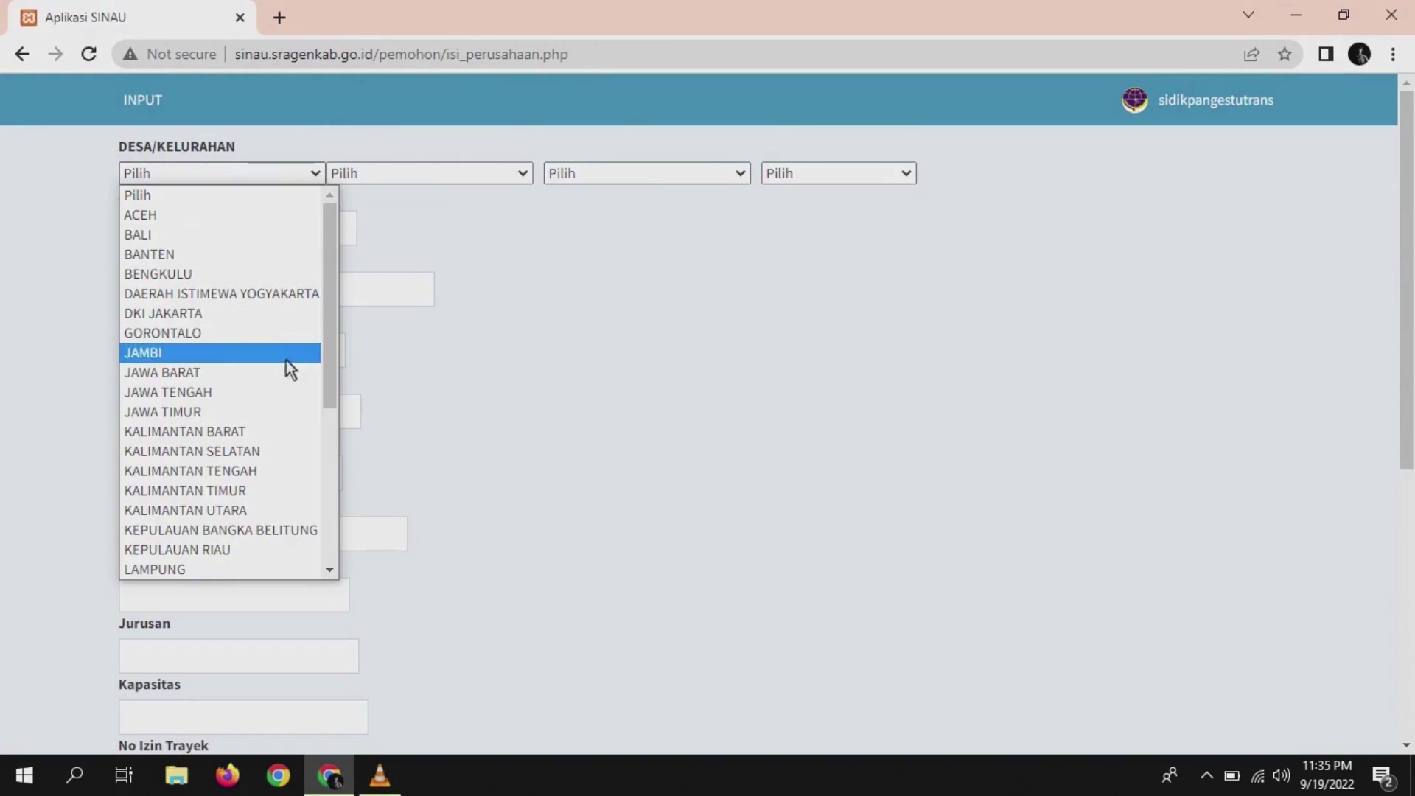
left_click(269, 388)
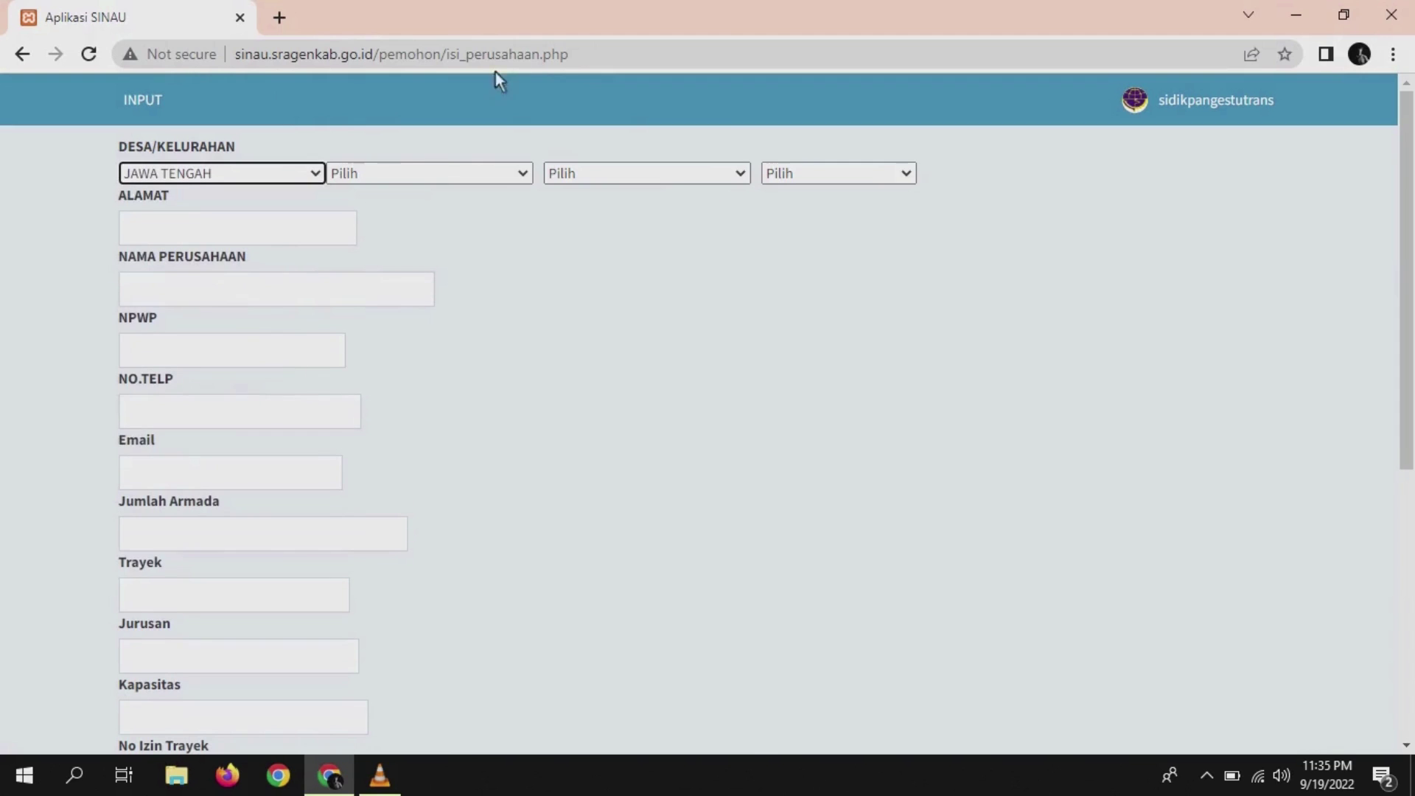
left_click(525, 175)
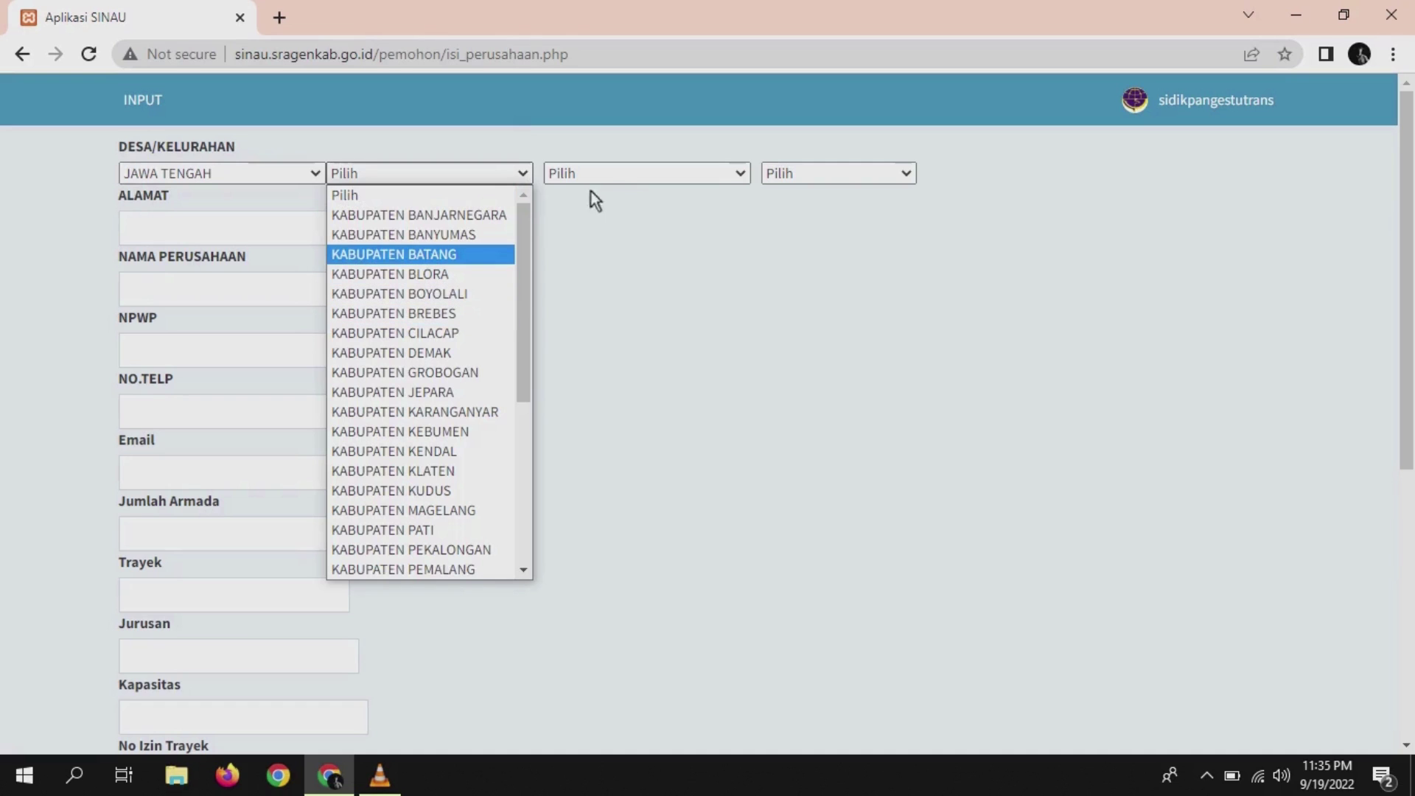
left_click(494, 311)
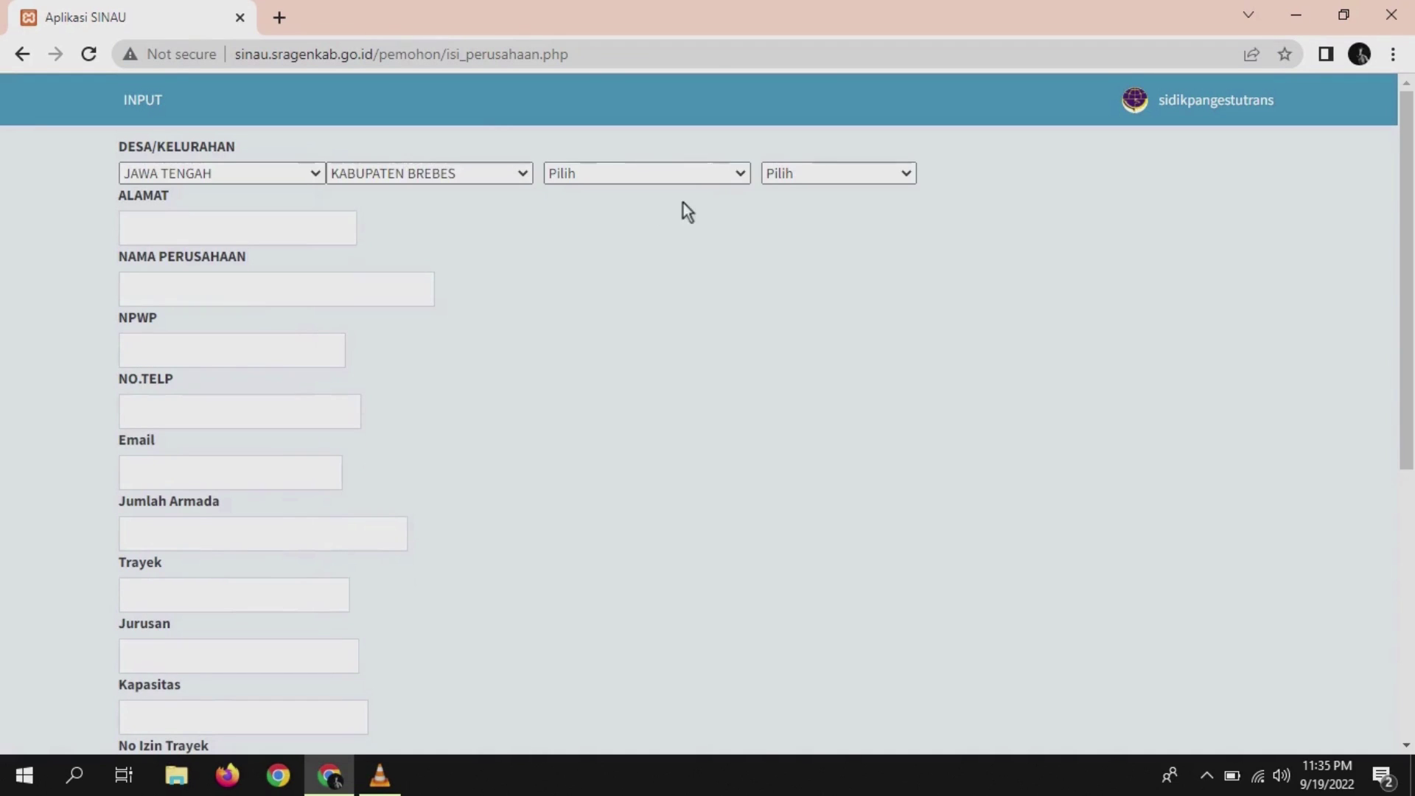
left_click(736, 178)
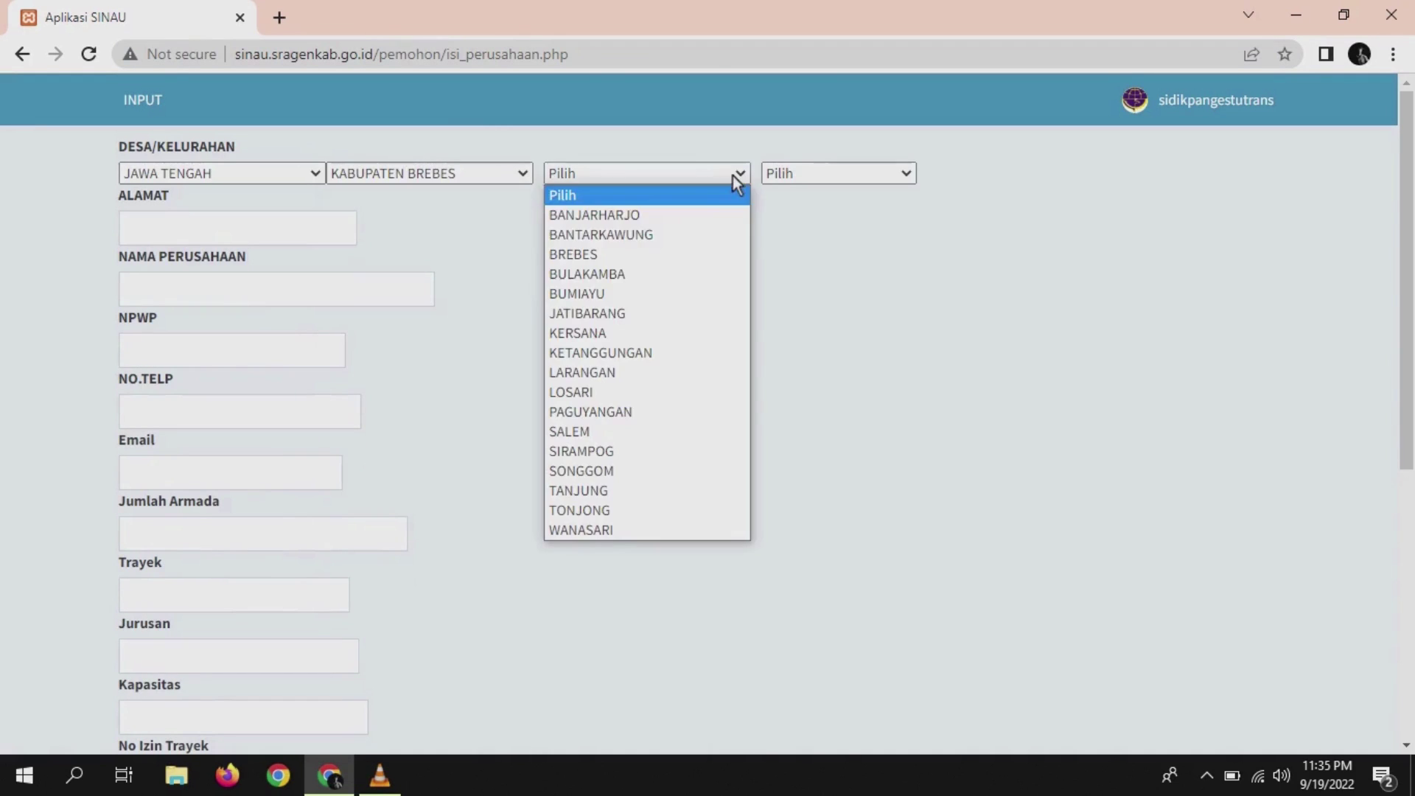
left_click(646, 350)
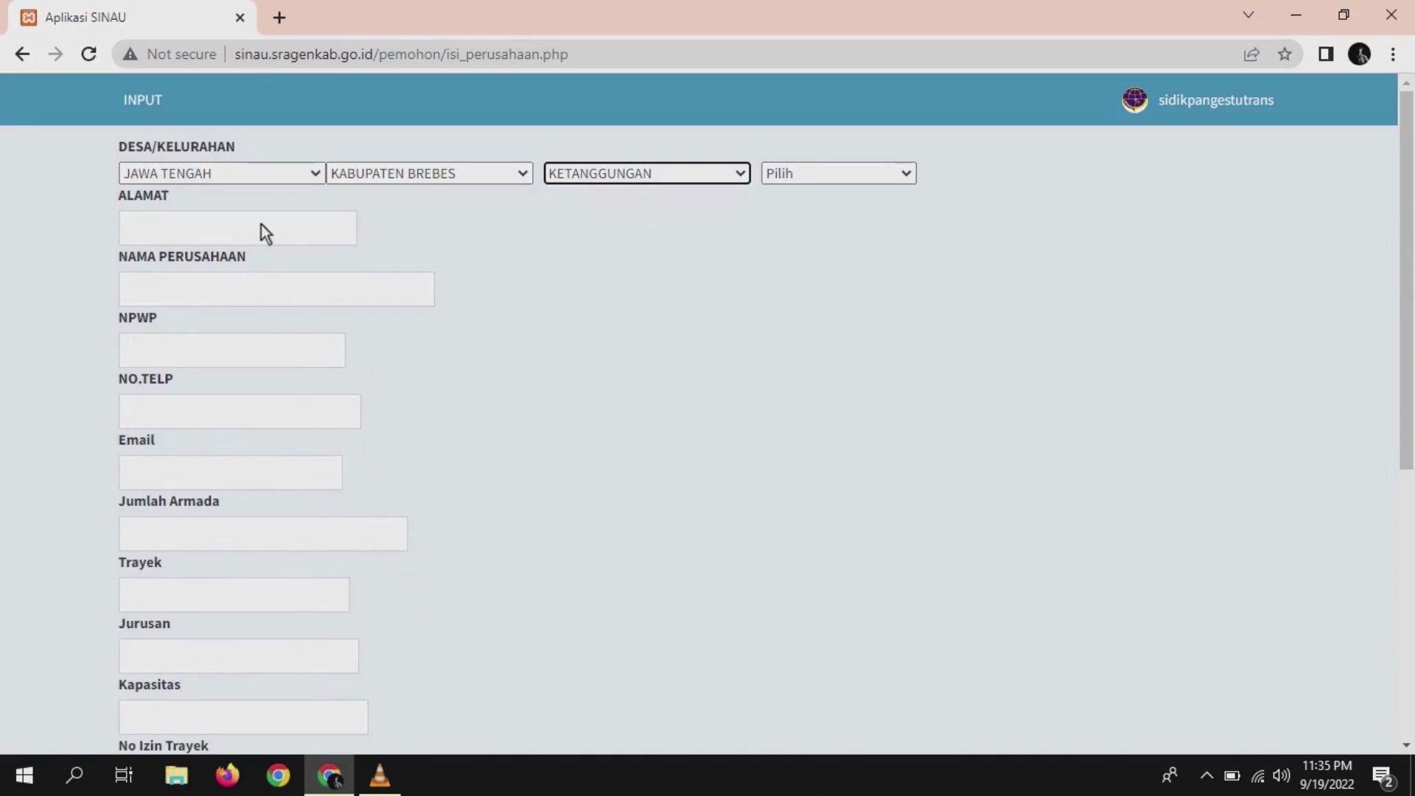
- Fill the company address, name 'PT. Amparan Rezali', NPWP and phone, using saved suggestions
left_click(264, 232)
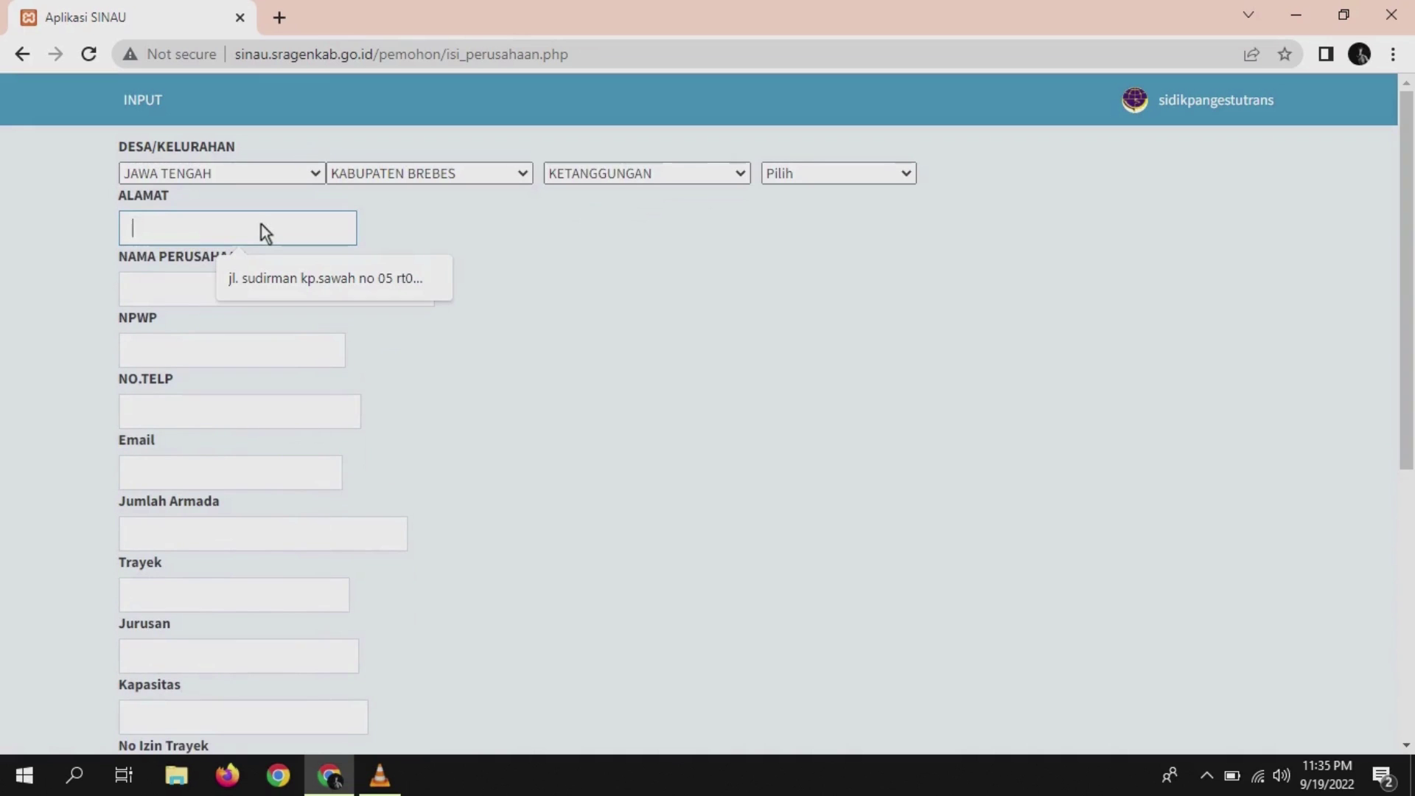
left_click(309, 280)
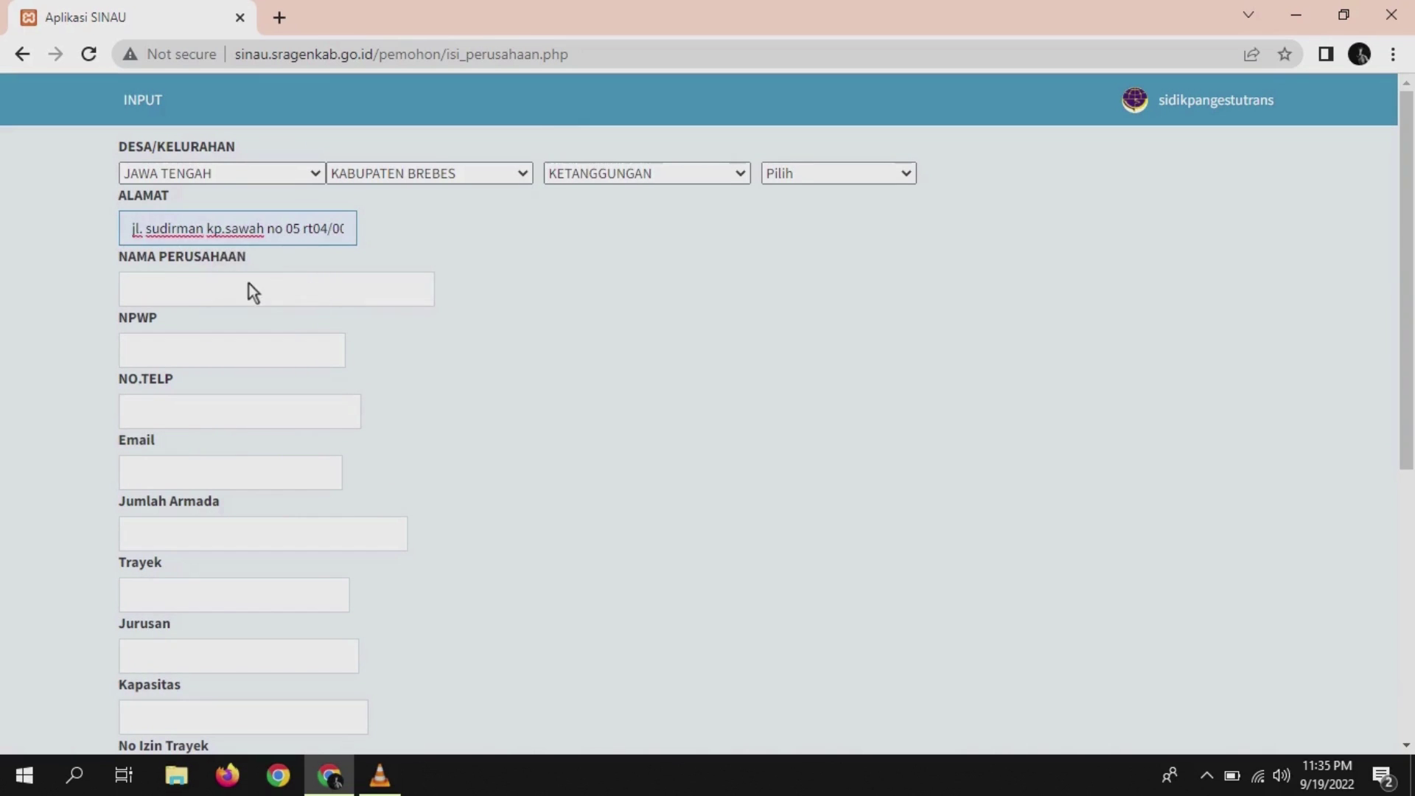
left_click(244, 290)
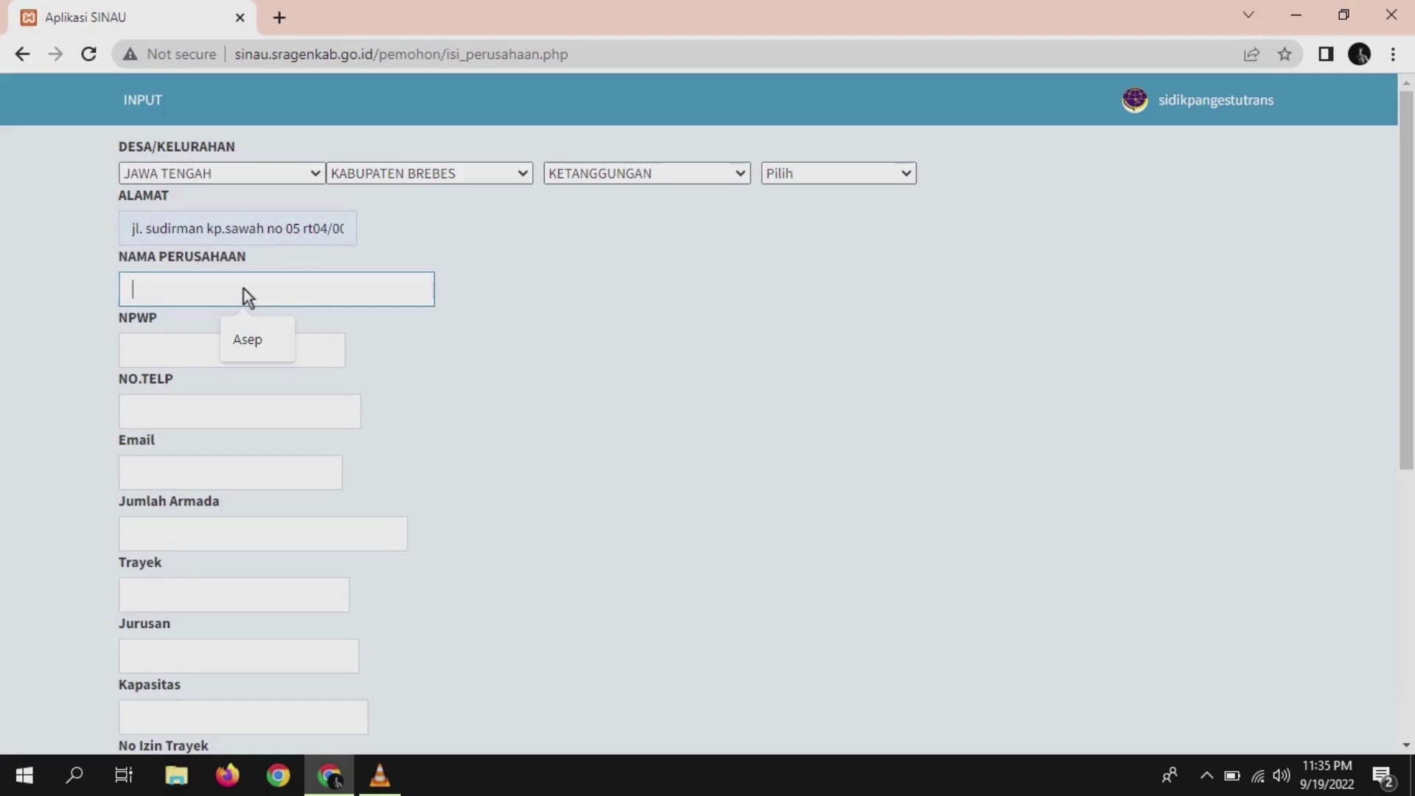
type("PT")
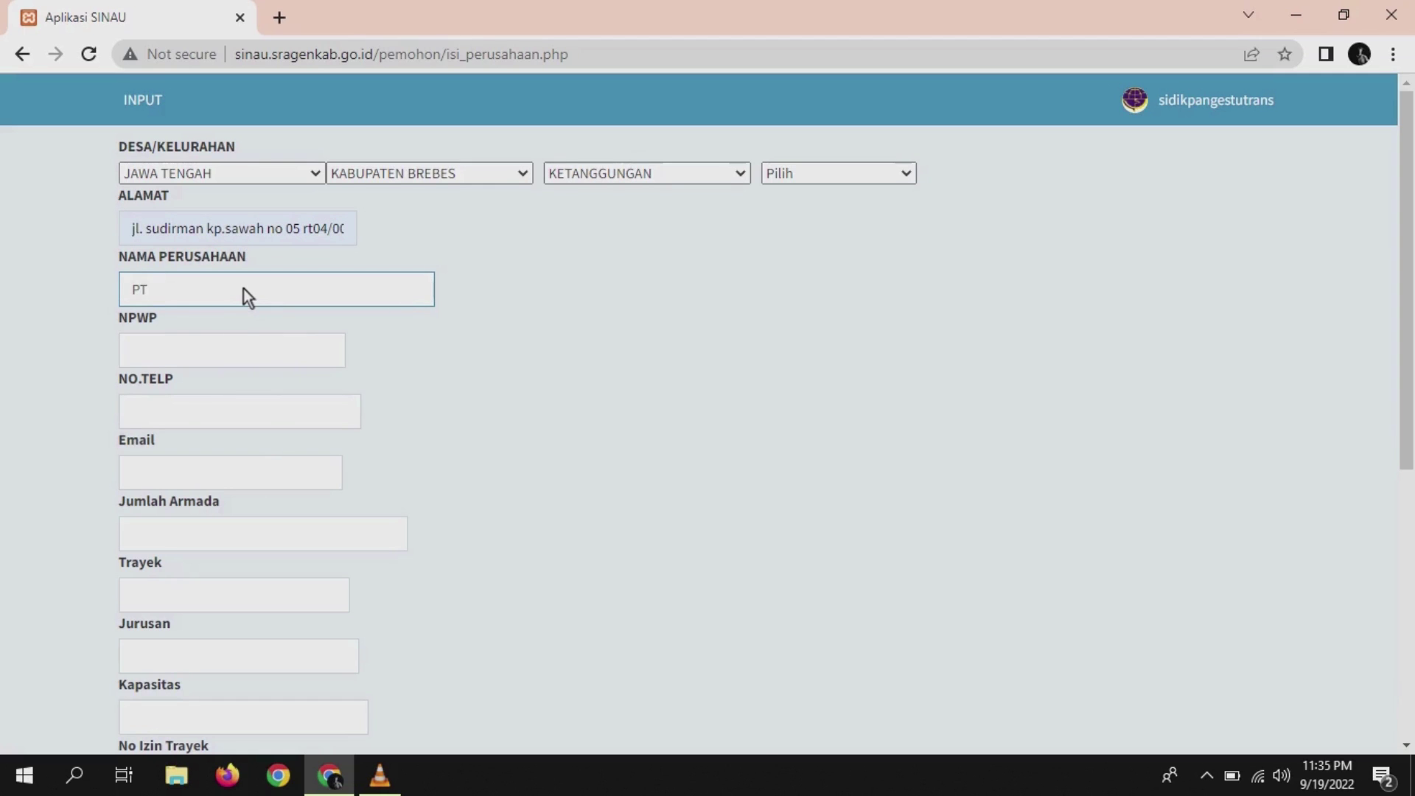
type(". Amparan Rezal")
type("i")
left_click(264, 362)
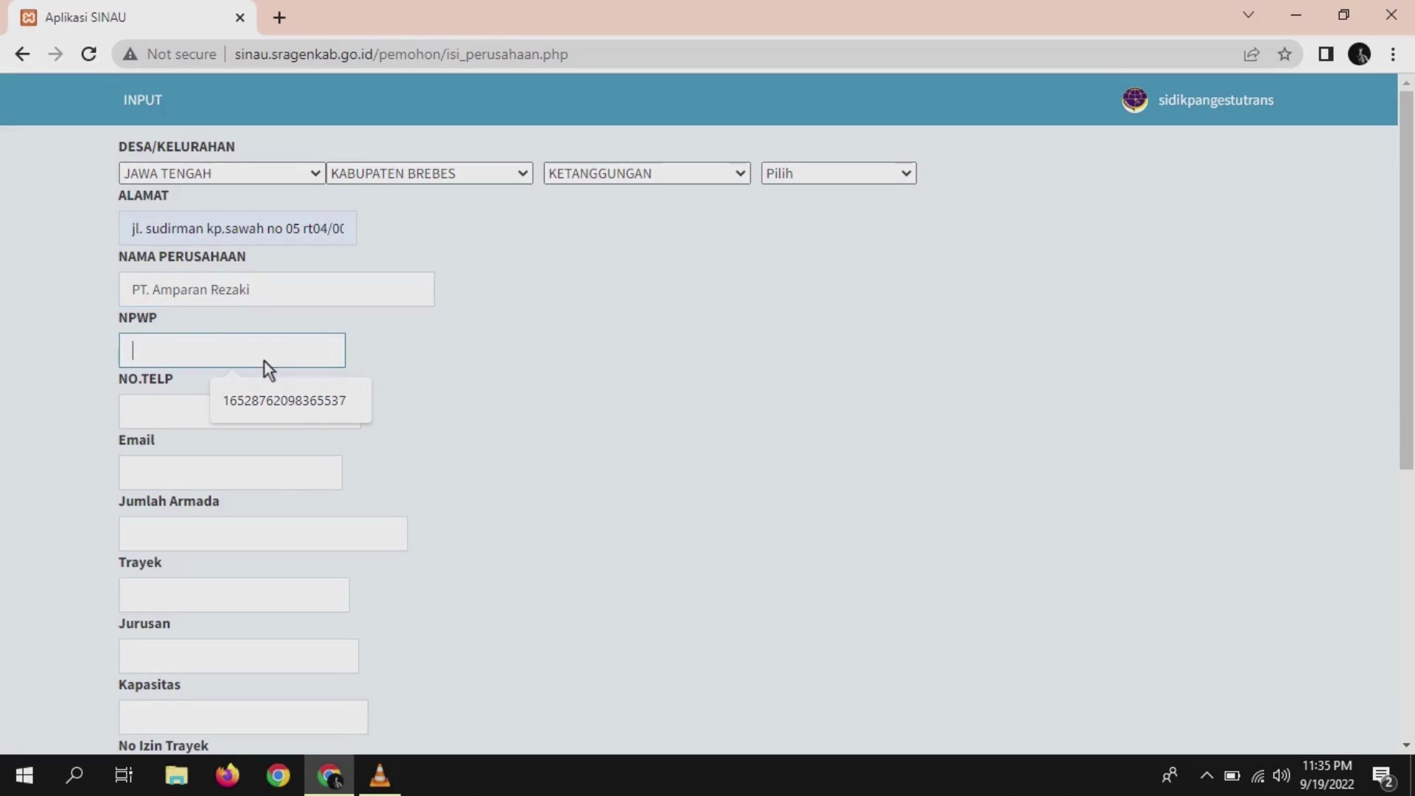
left_click(280, 389)
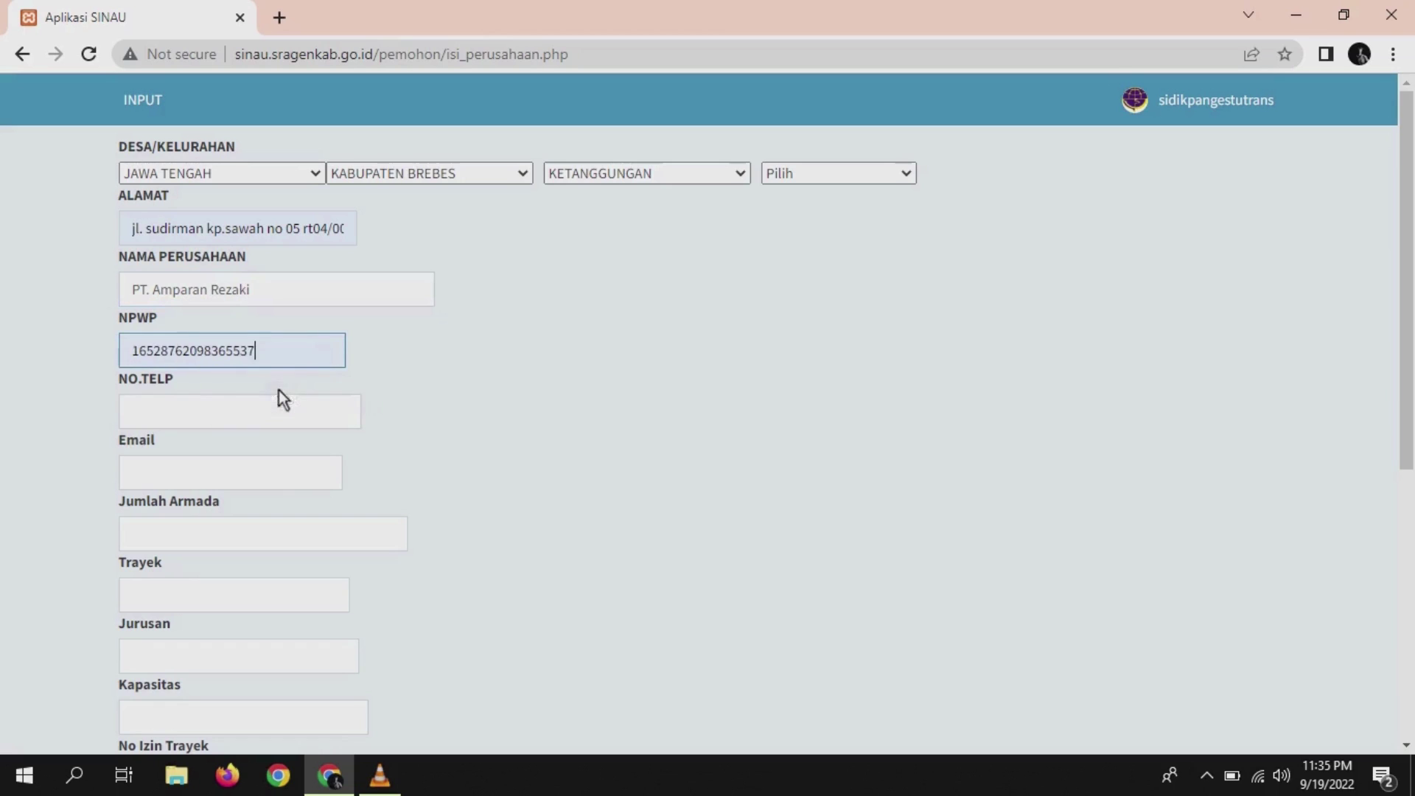
left_click(261, 423)
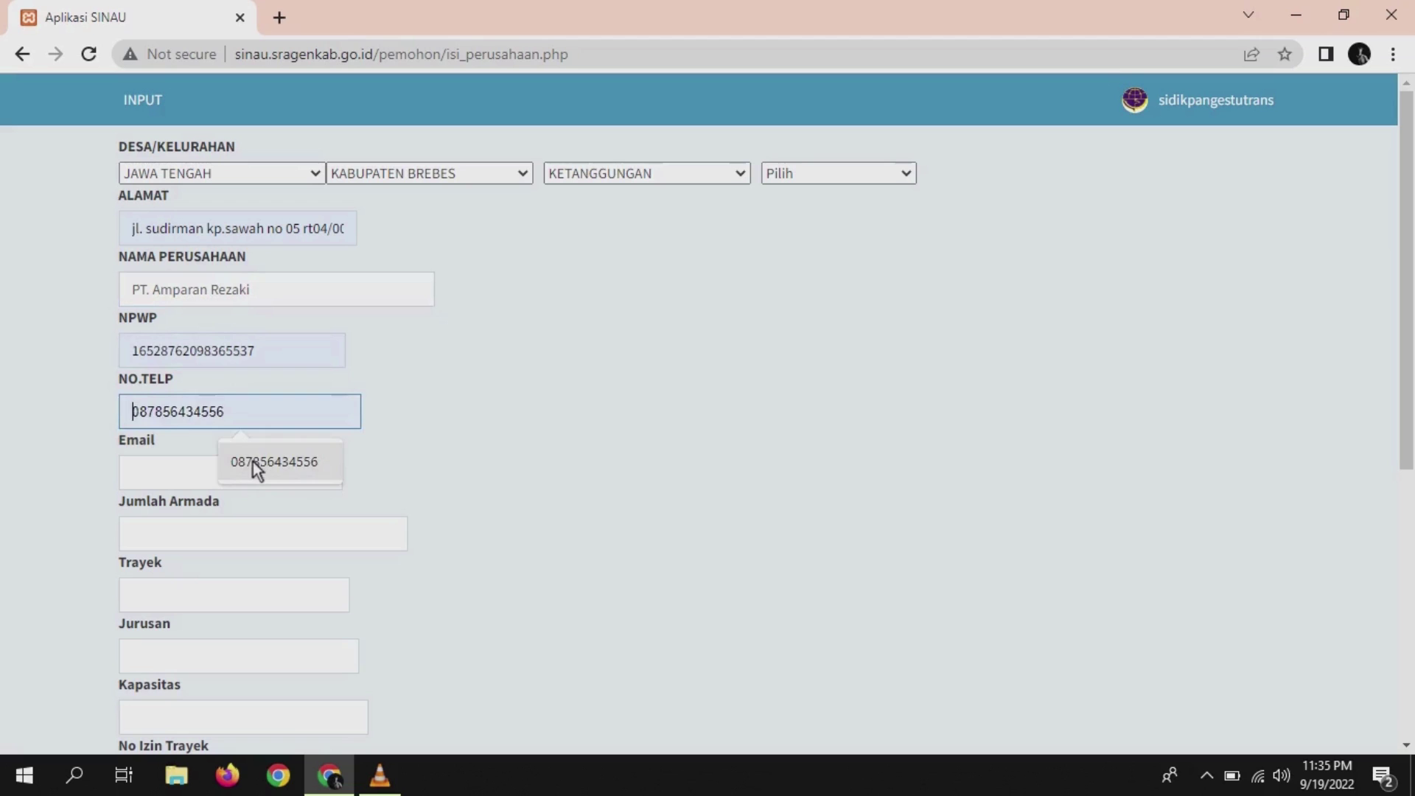
left_click(253, 462)
left_click(240, 472)
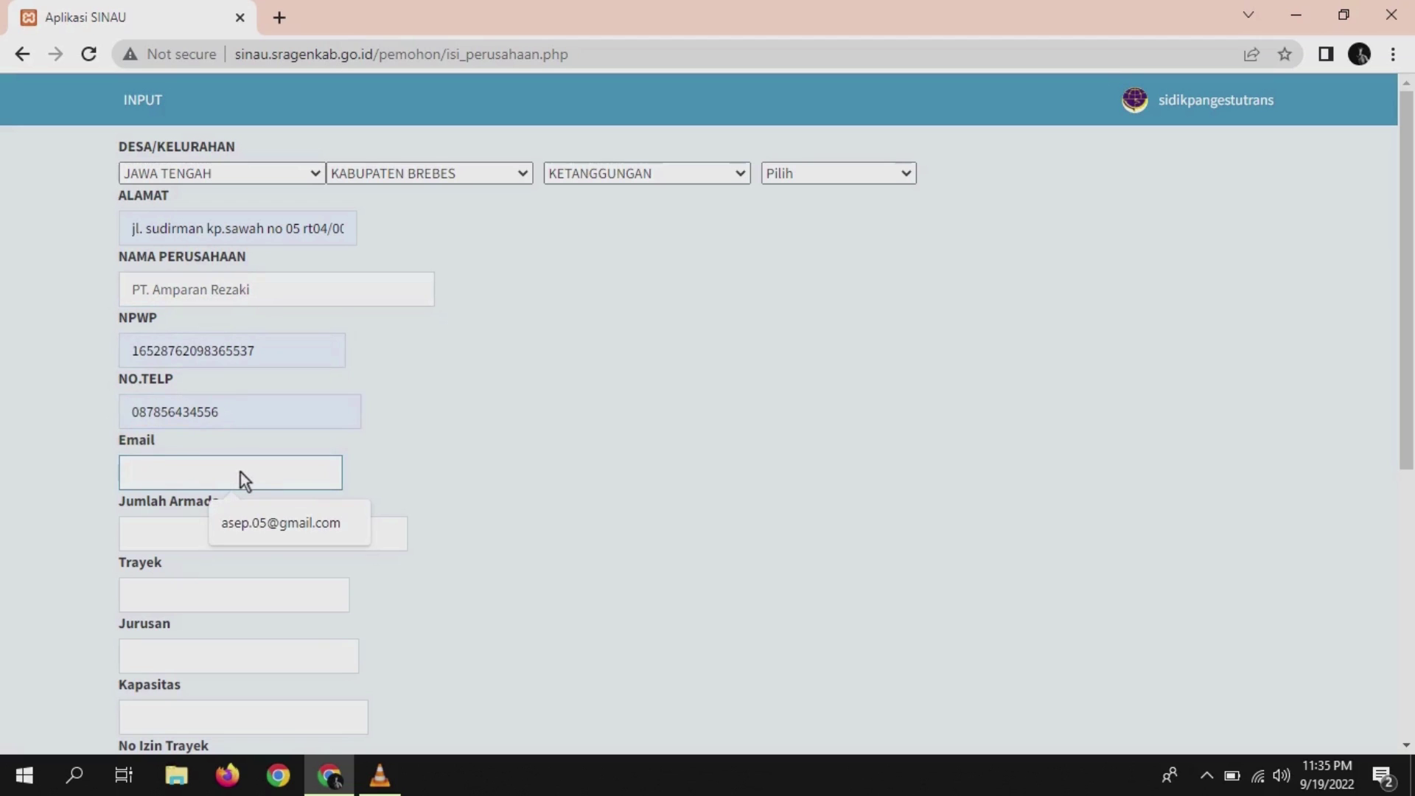
- Autofill the e-mail, then enter fleet size 50, Trayek 'jalur 01' and Jurusan 'Pasar Bunder-Pilangsari'
left_click(242, 534)
left_click(243, 529)
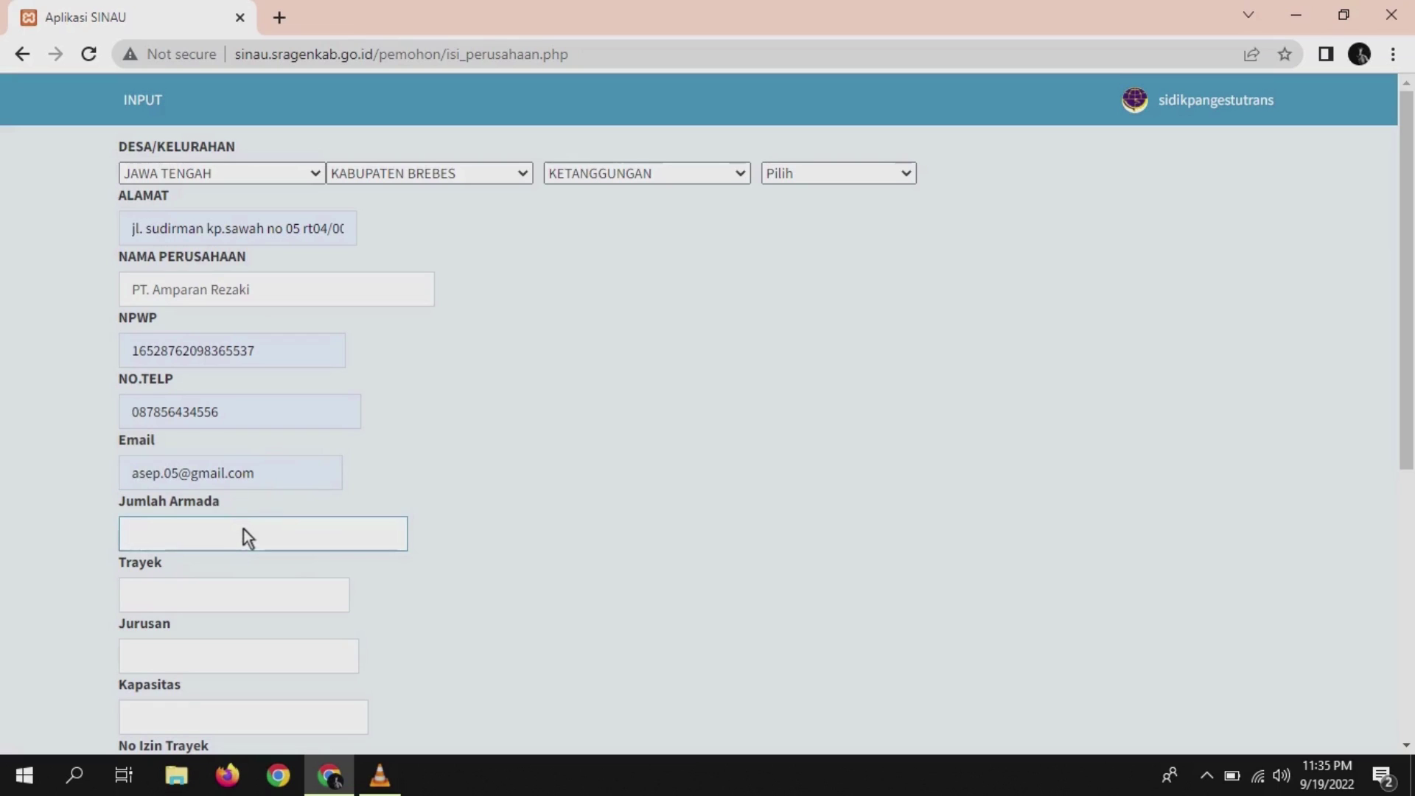
type("50")
left_click(217, 601)
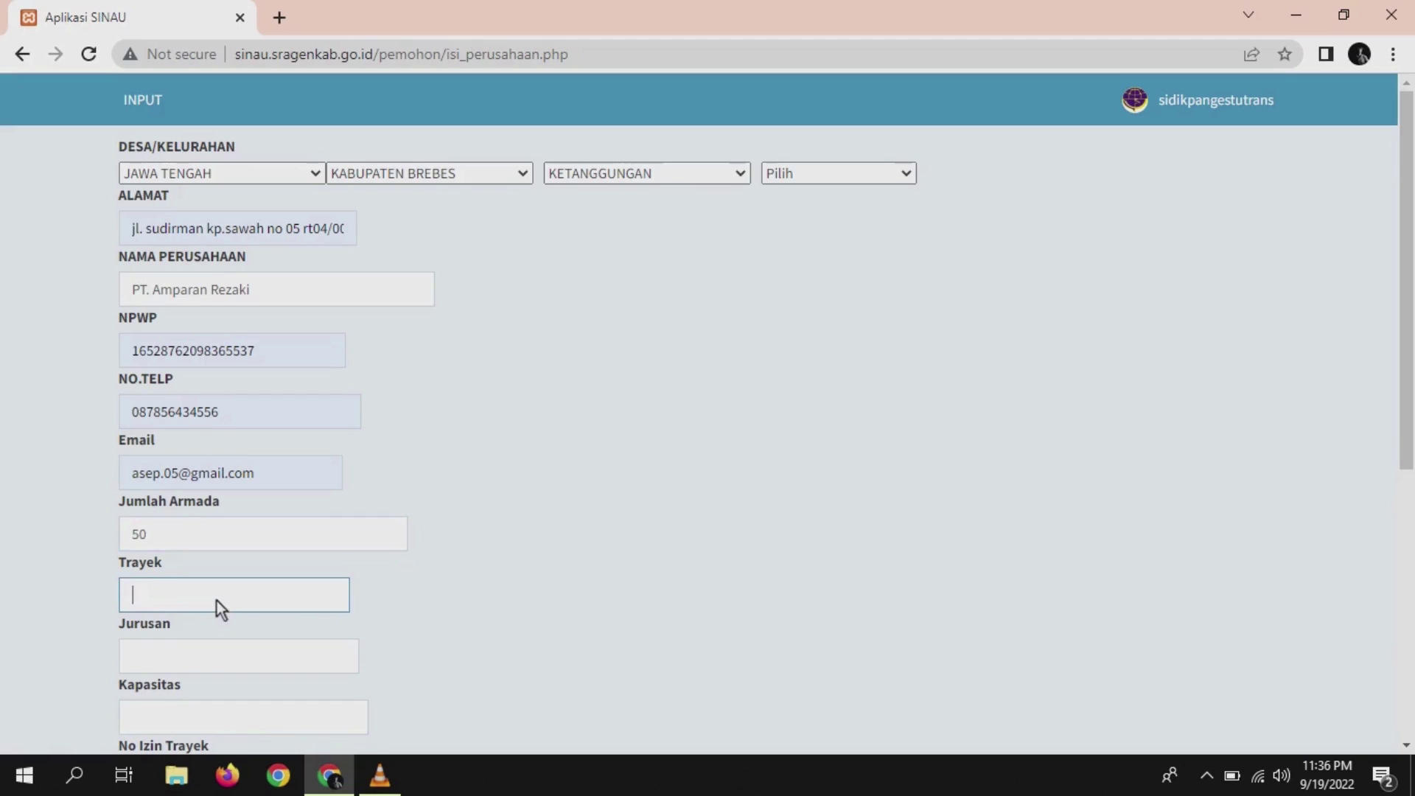
type("jalur 01")
left_click(154, 651)
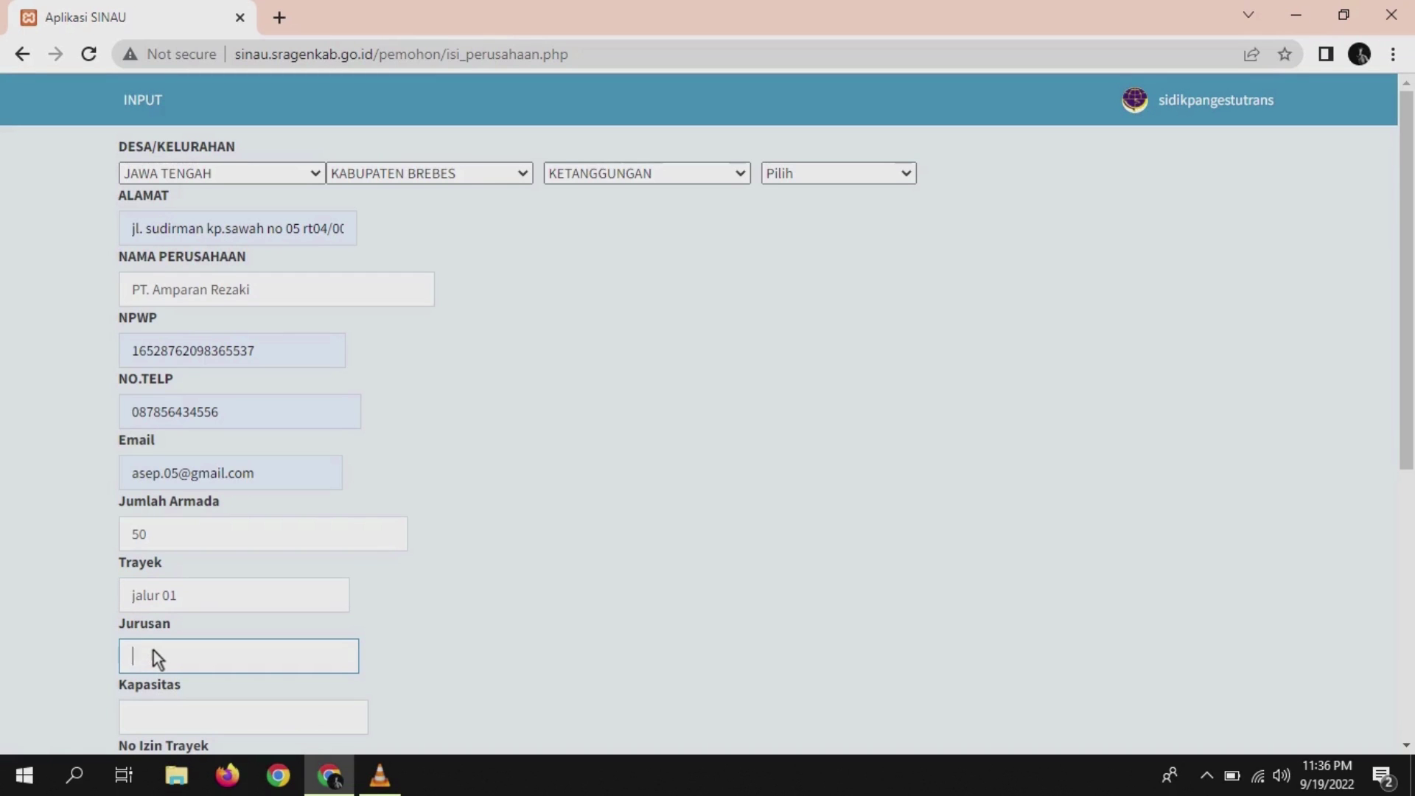
type("as")
type("ar Bunder-")
type("Pilangsari")
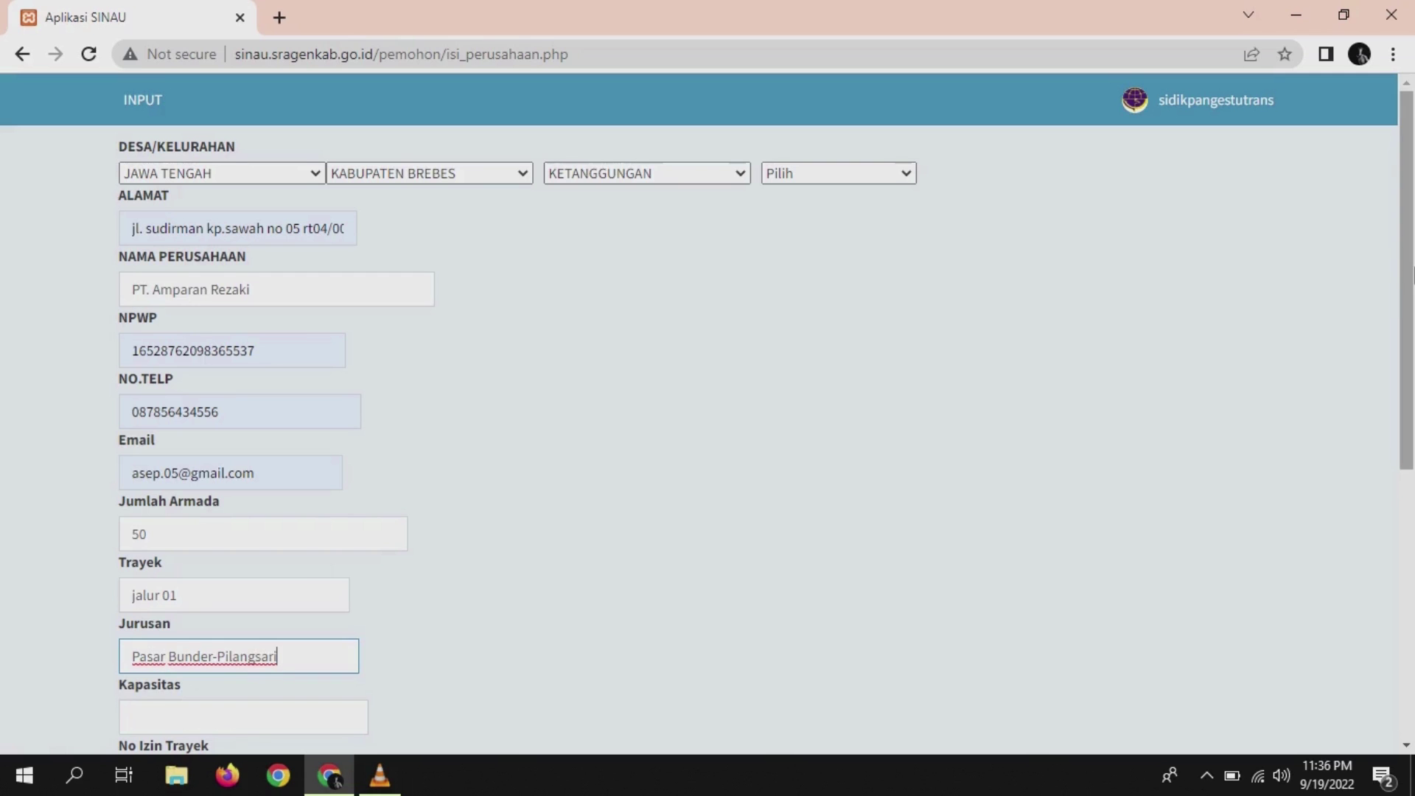
- Enter capacity 25, route permit 'sesuai SK Trayek' and deed number 001, keeping deed year 2022
scroll(1412, 273, "down", 4)
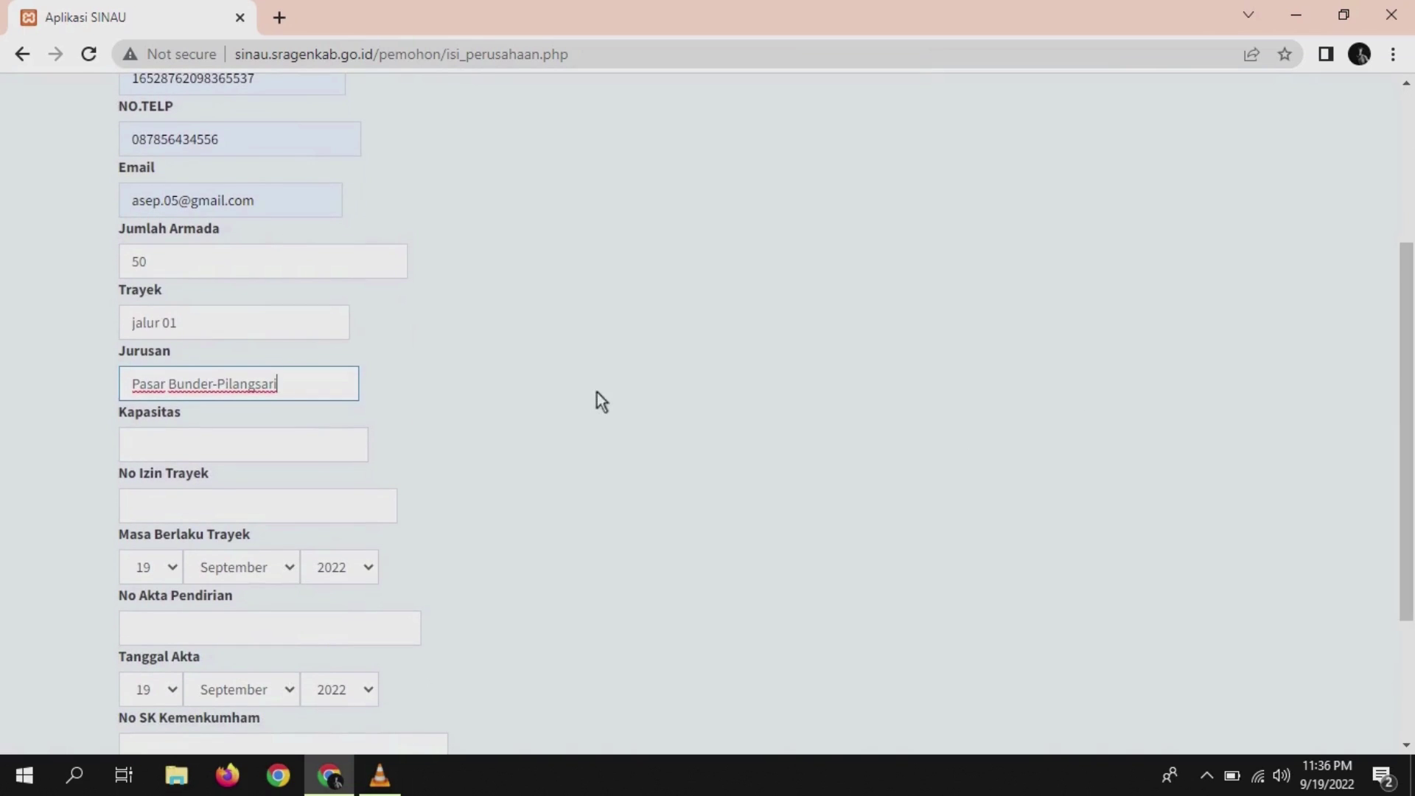
left_click(299, 444)
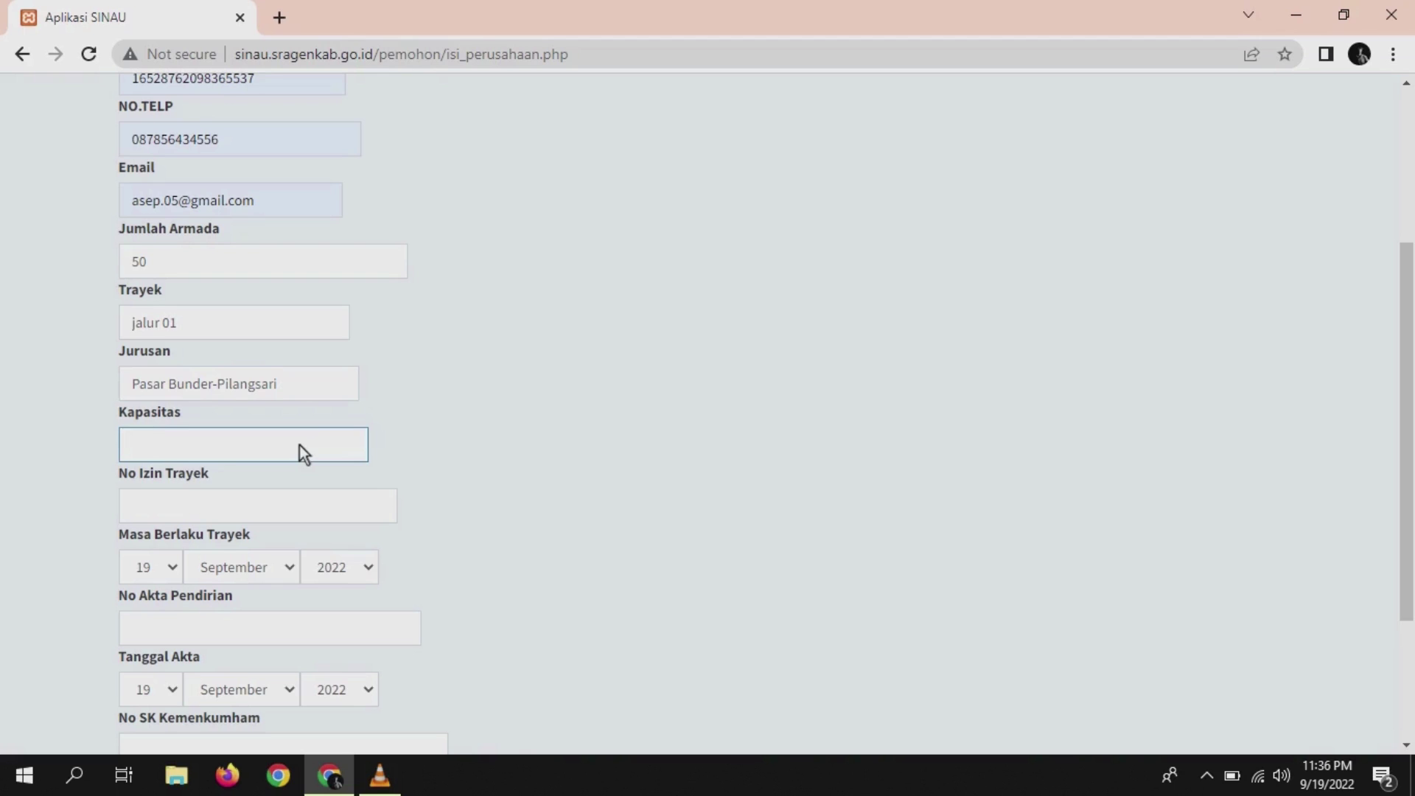
type("25")
left_click(288, 508)
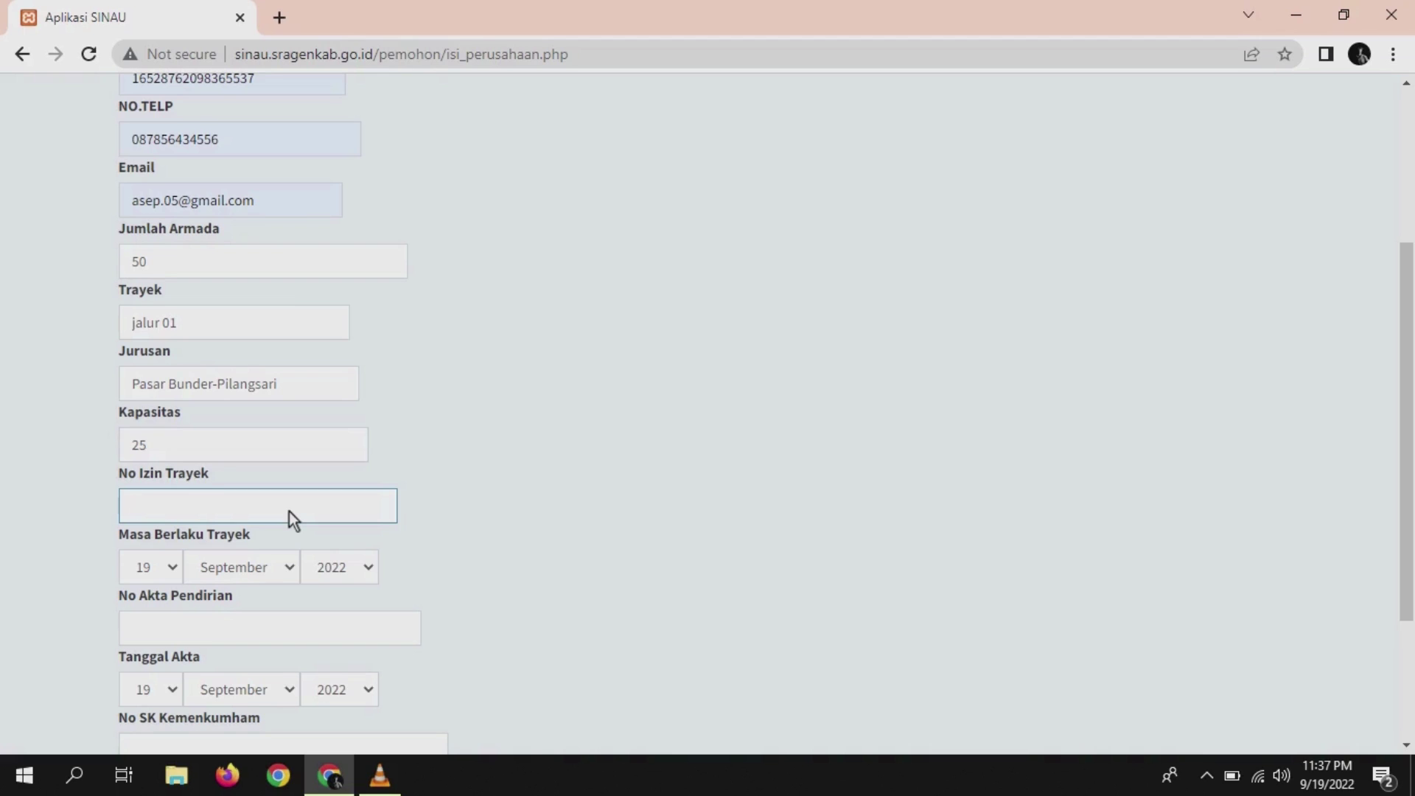
type("sesuai")
type("SK Trayek")
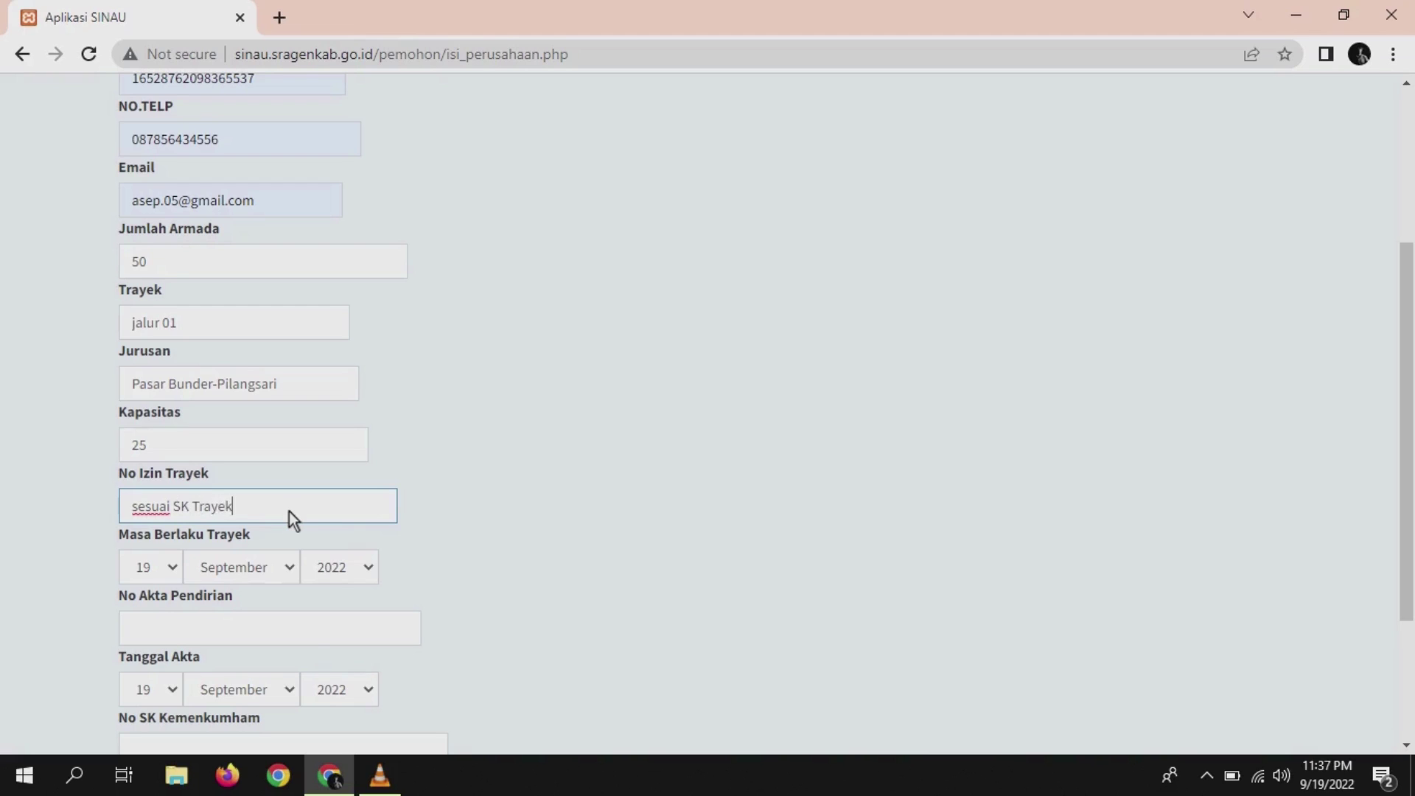
left_click(306, 629)
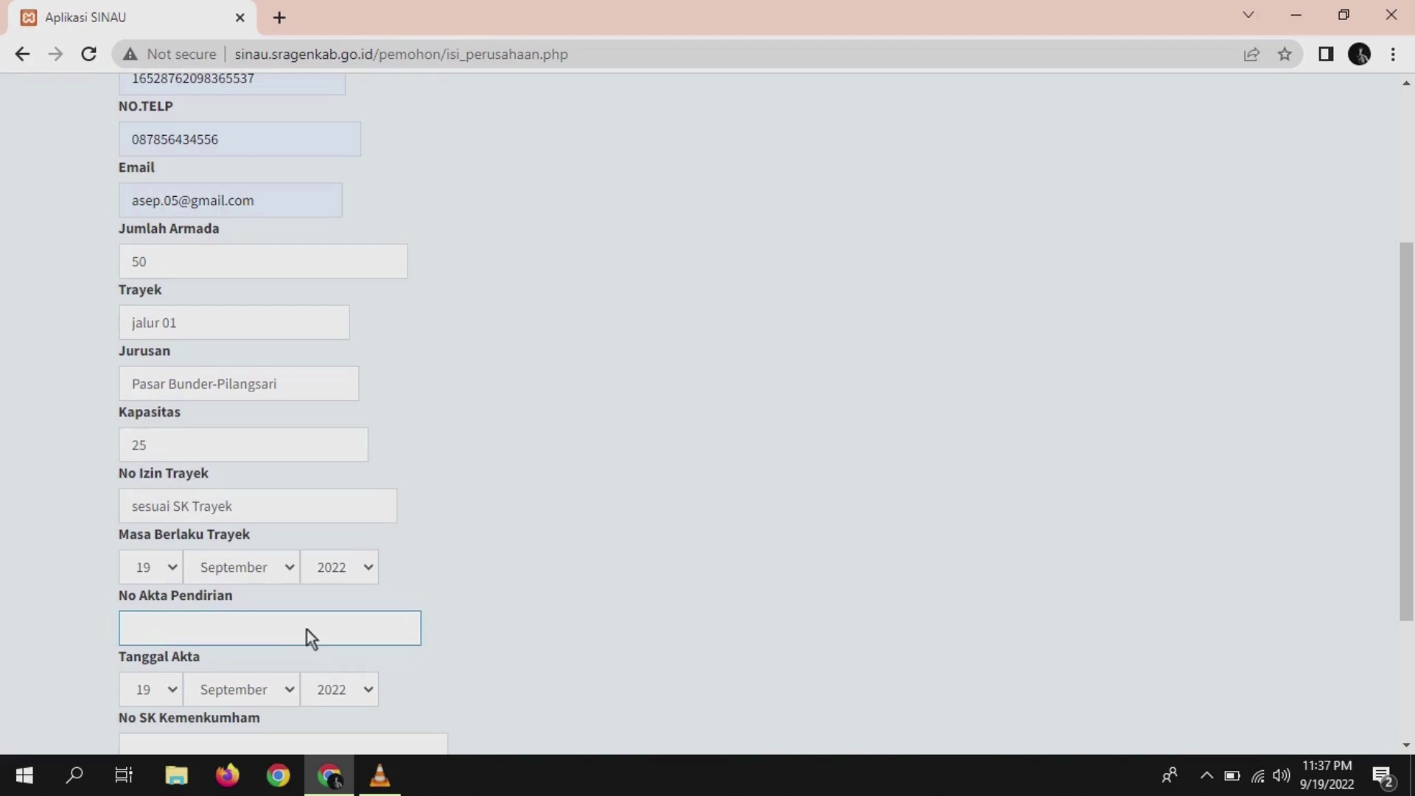
type("001")
left_click(368, 689)
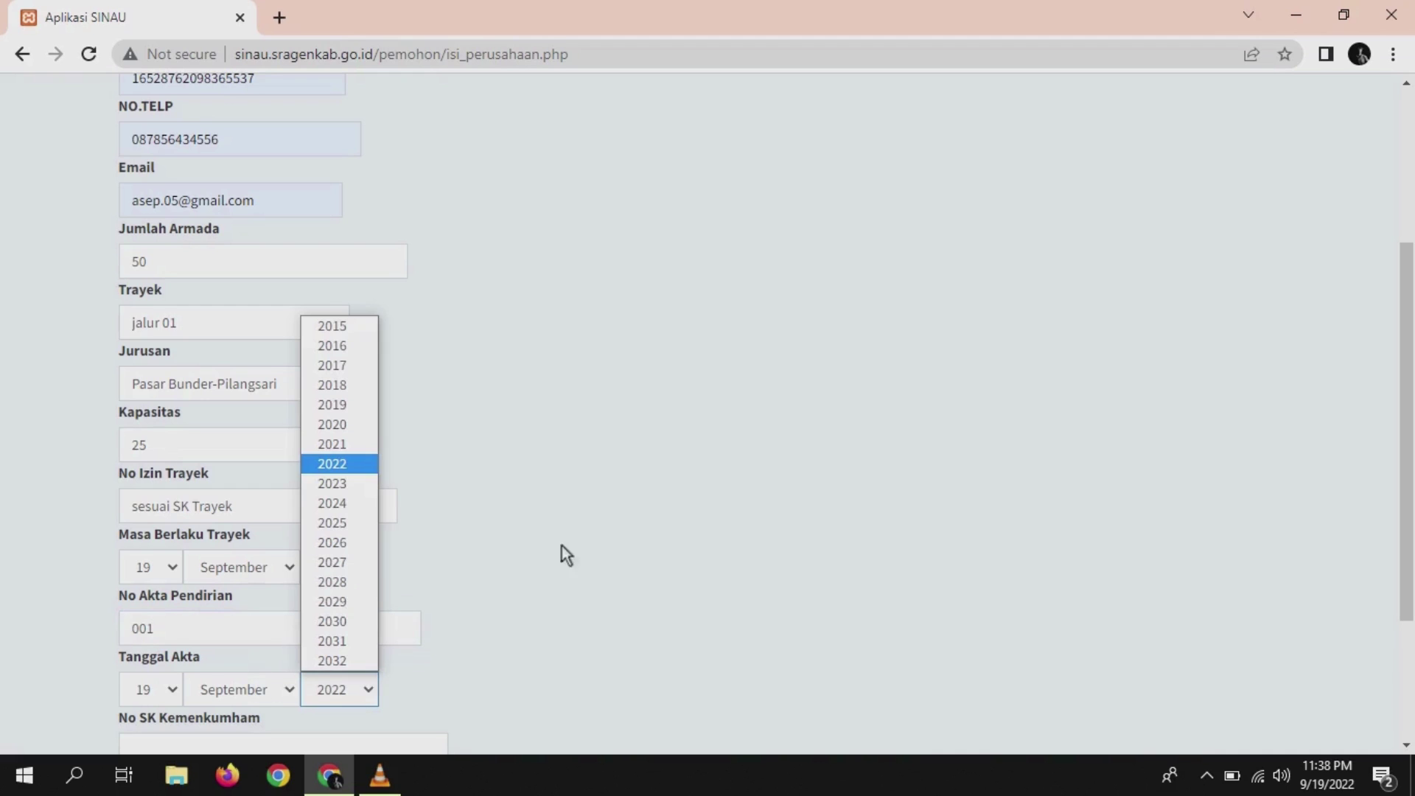
left_click(579, 538)
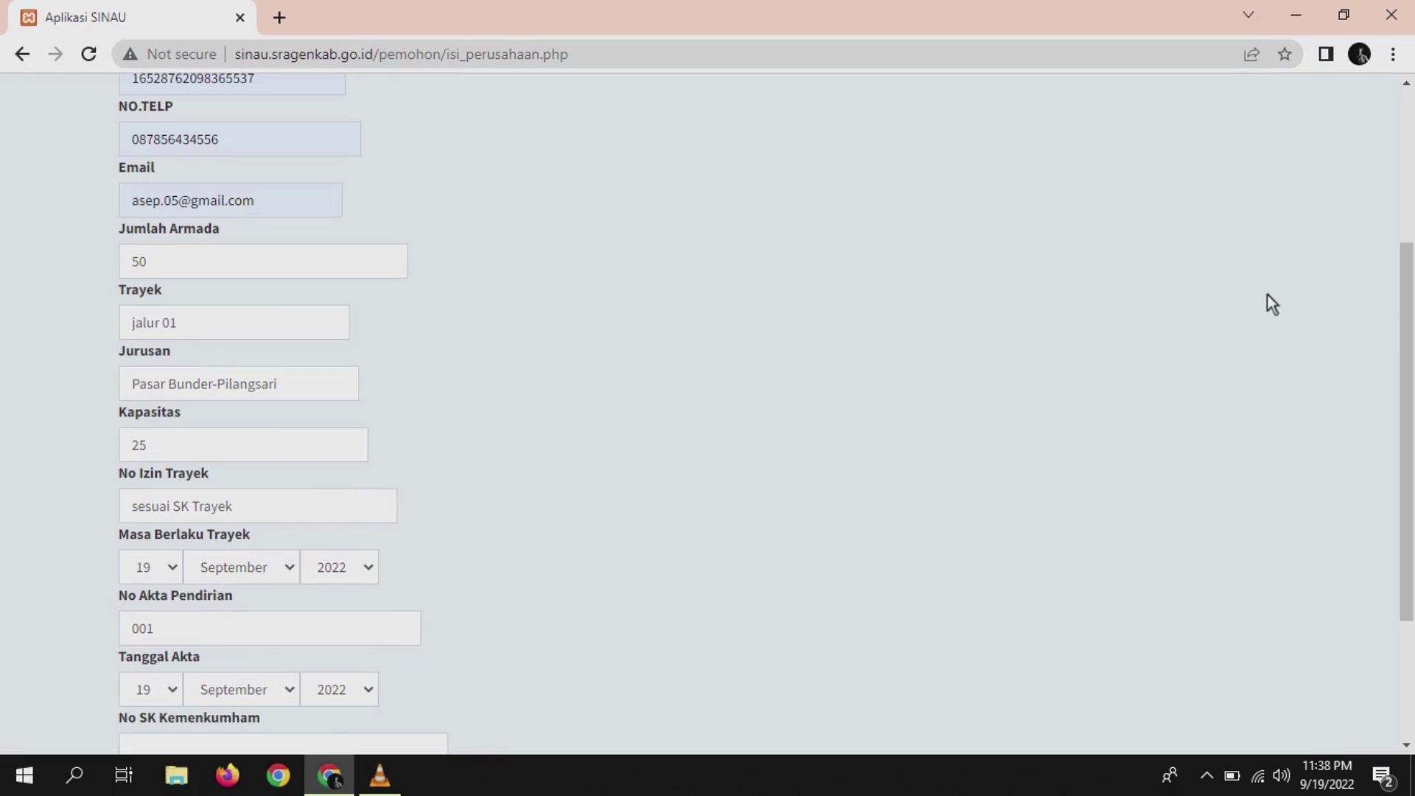
left_click_drag(1406, 354, 1405, 468)
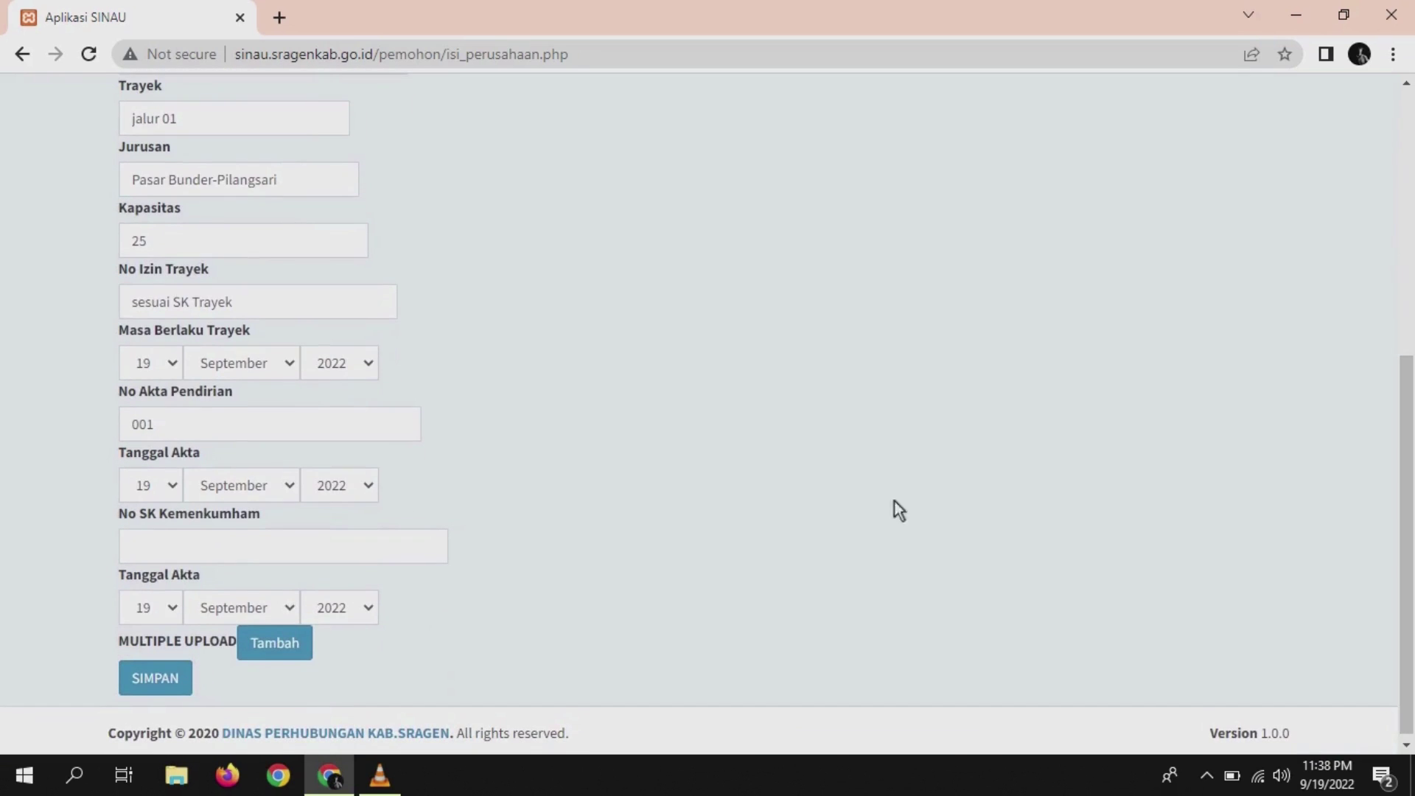
- Enter the company's AHU number in the No SK Kemenkumham field
left_click(295, 551)
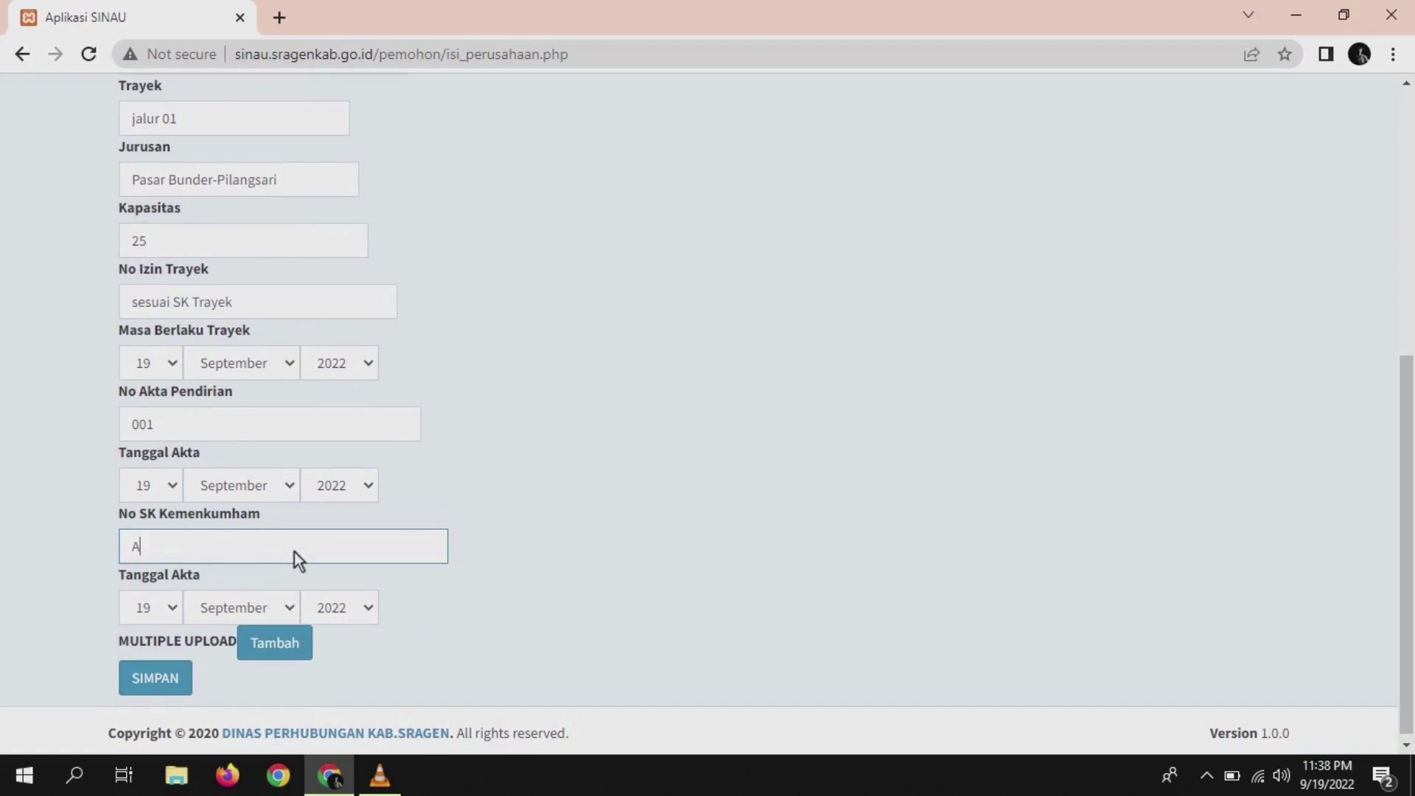
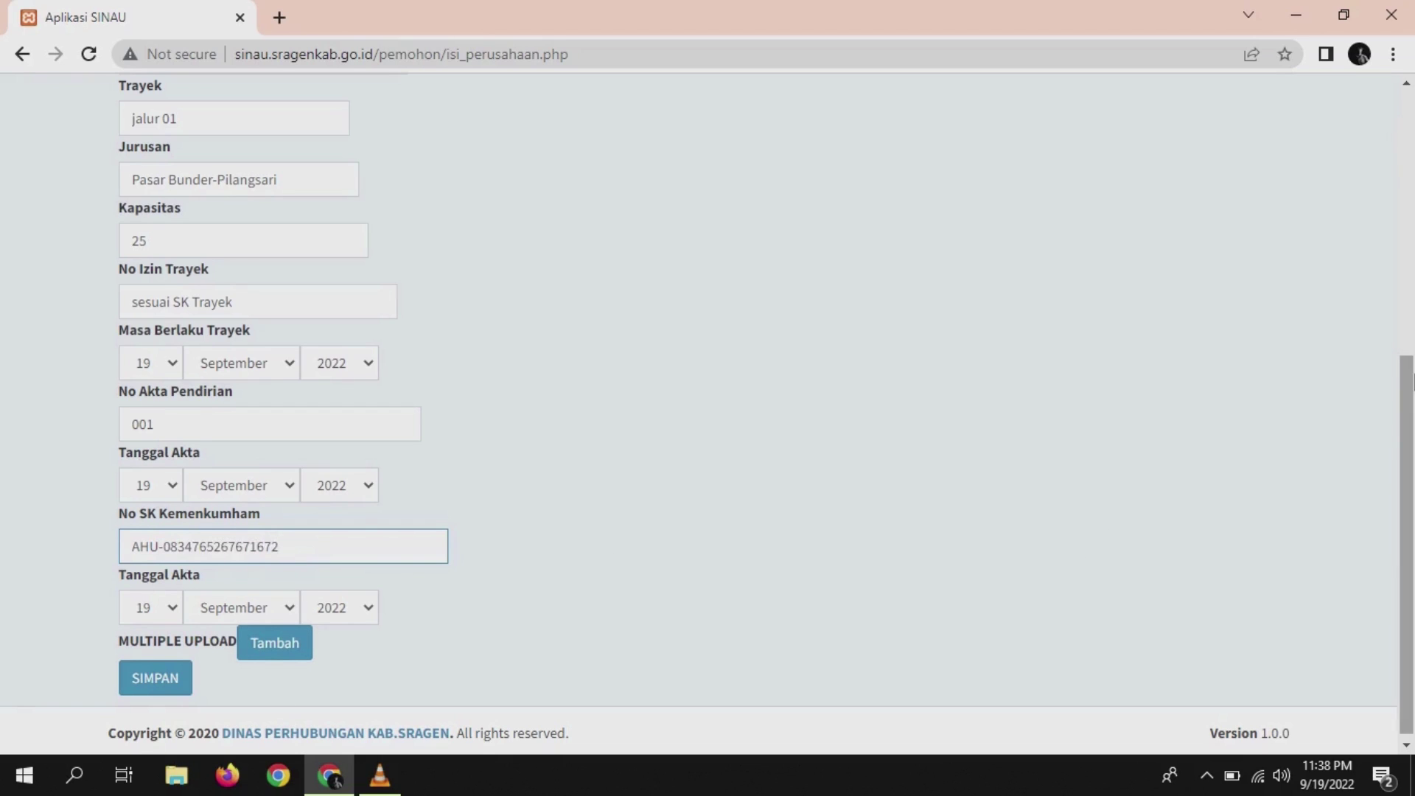
scroll(243, 640, "down", 1)
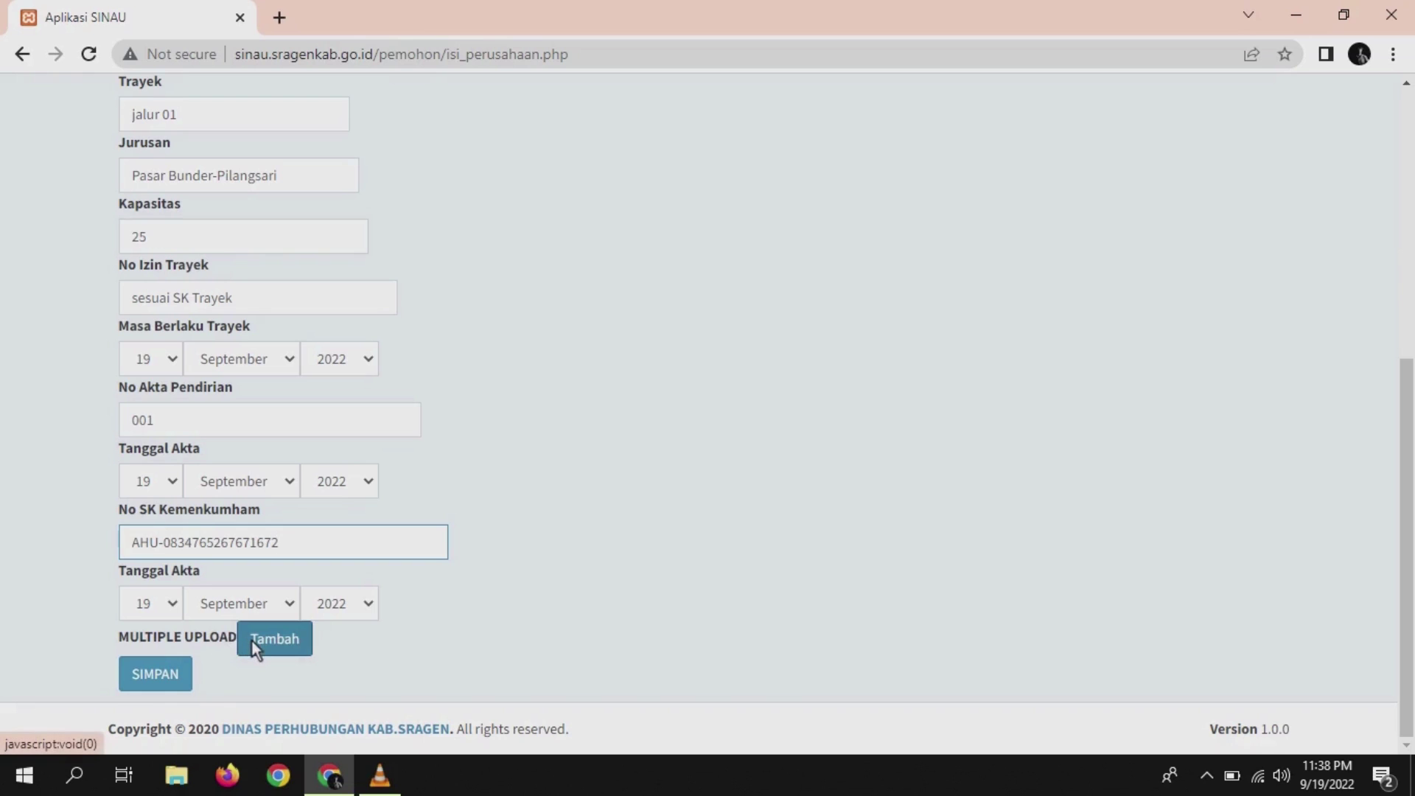
- Save the company data and start a new permohonan from INPUT > PERMOHONAN
left_click(147, 678)
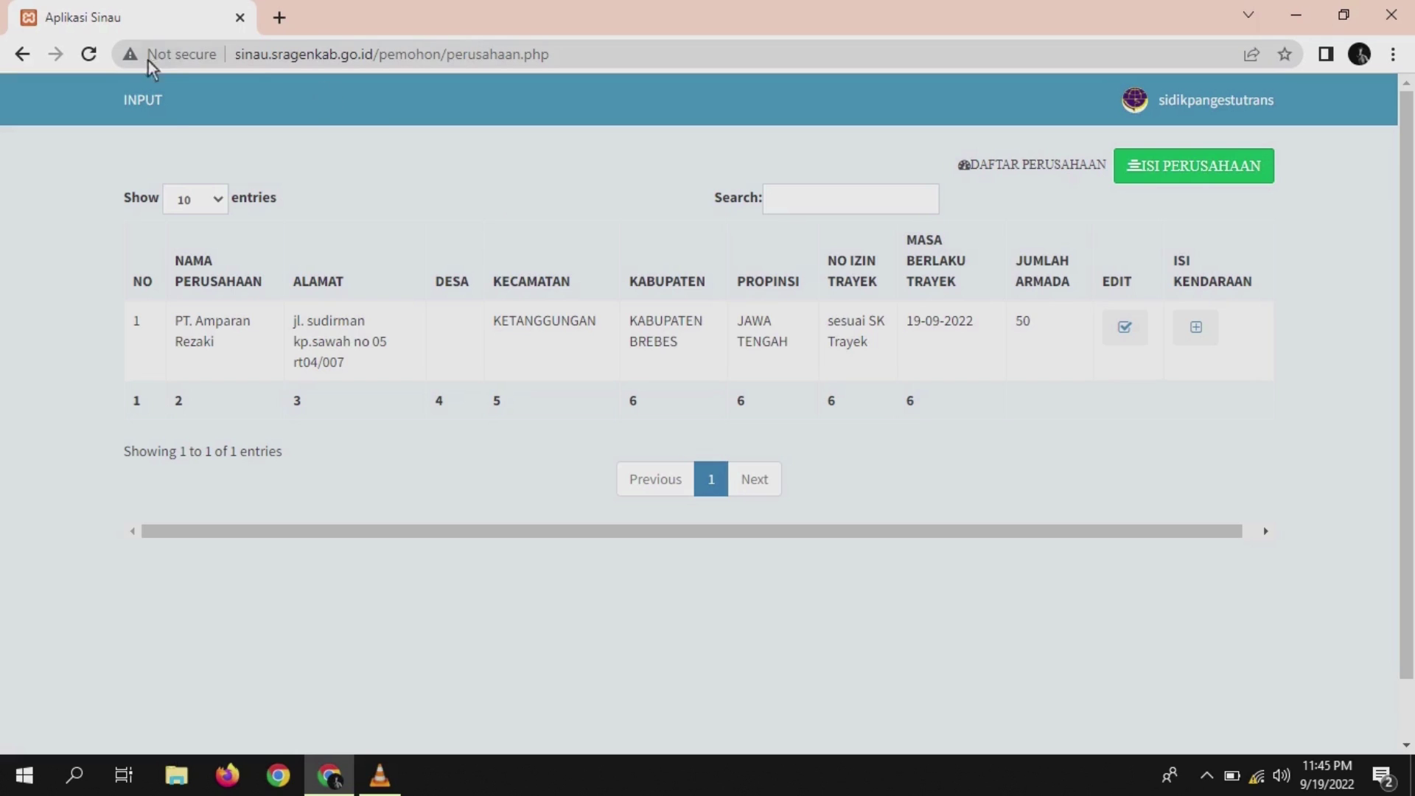
left_click(142, 111)
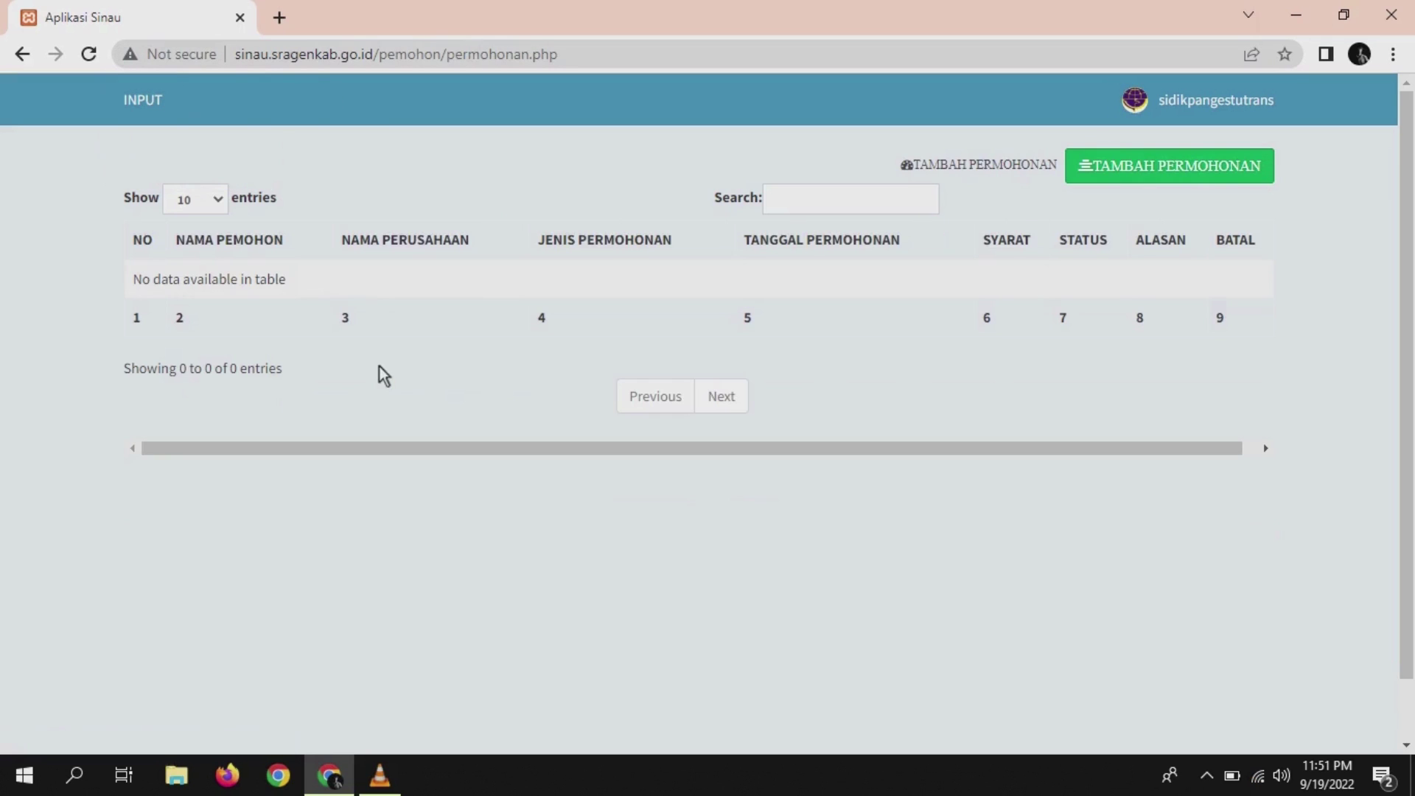
left_click(1186, 165)
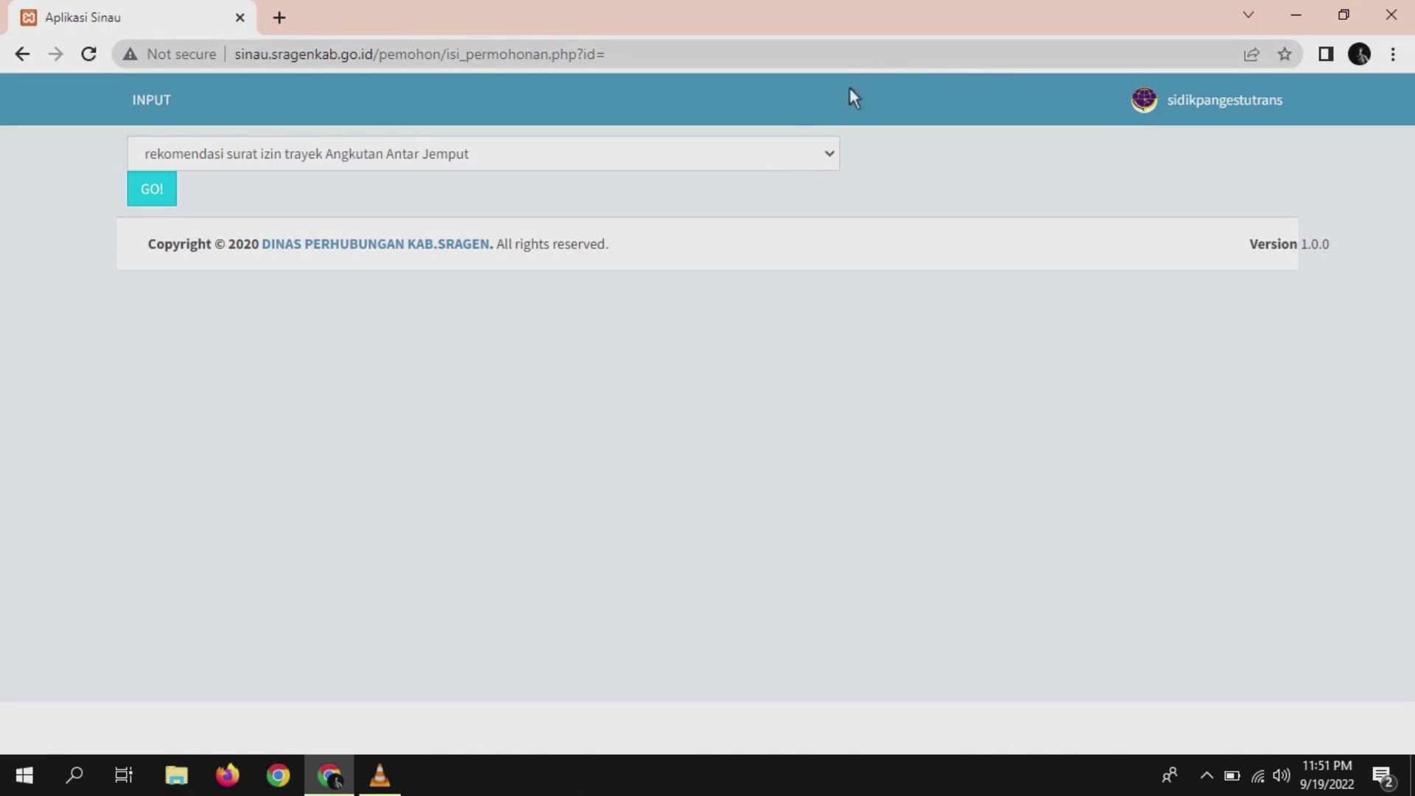
left_click(833, 158)
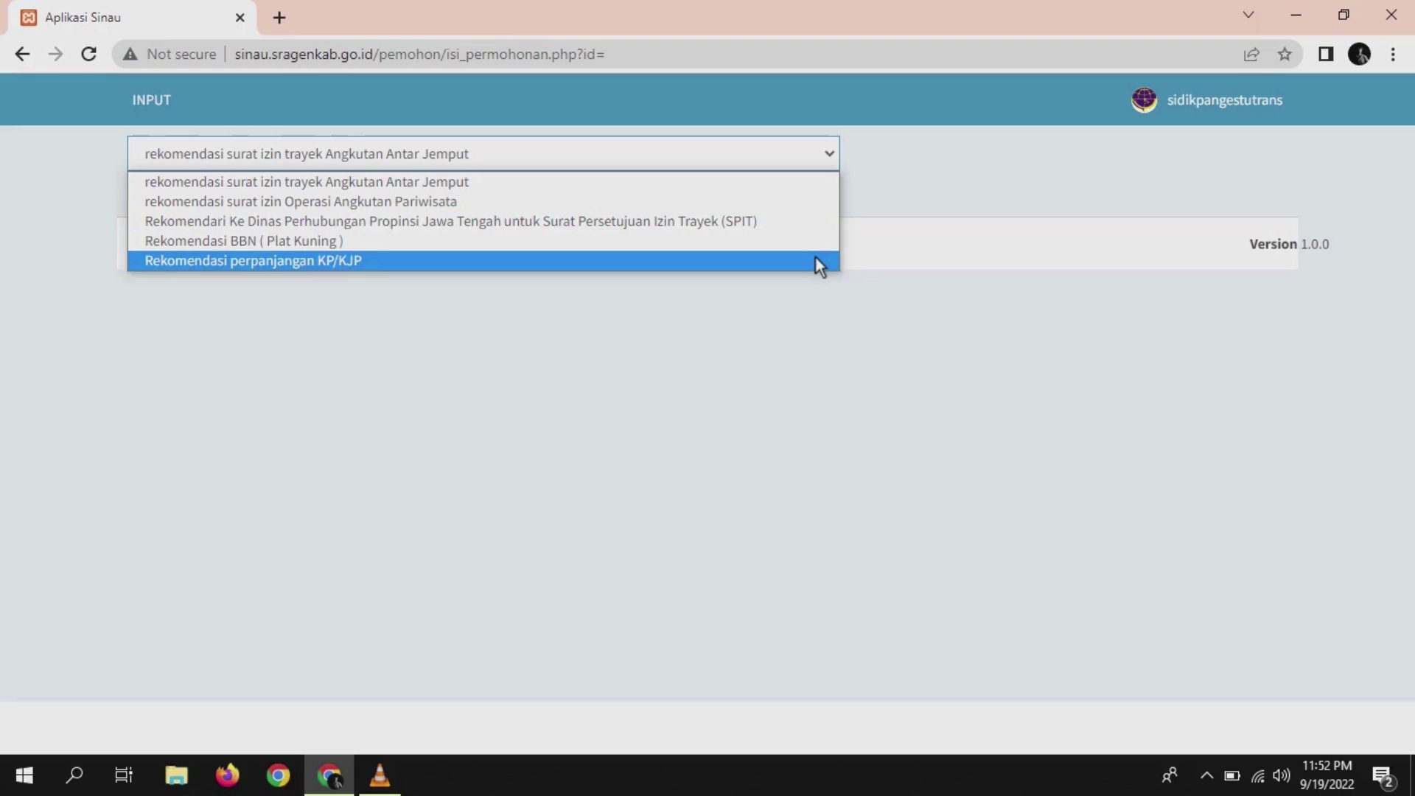
- Choose 'rekomendasi surat izin trayek Angkutan Antar Jemput' and load its form for PT. Amparan Rezaki
left_click(725, 171)
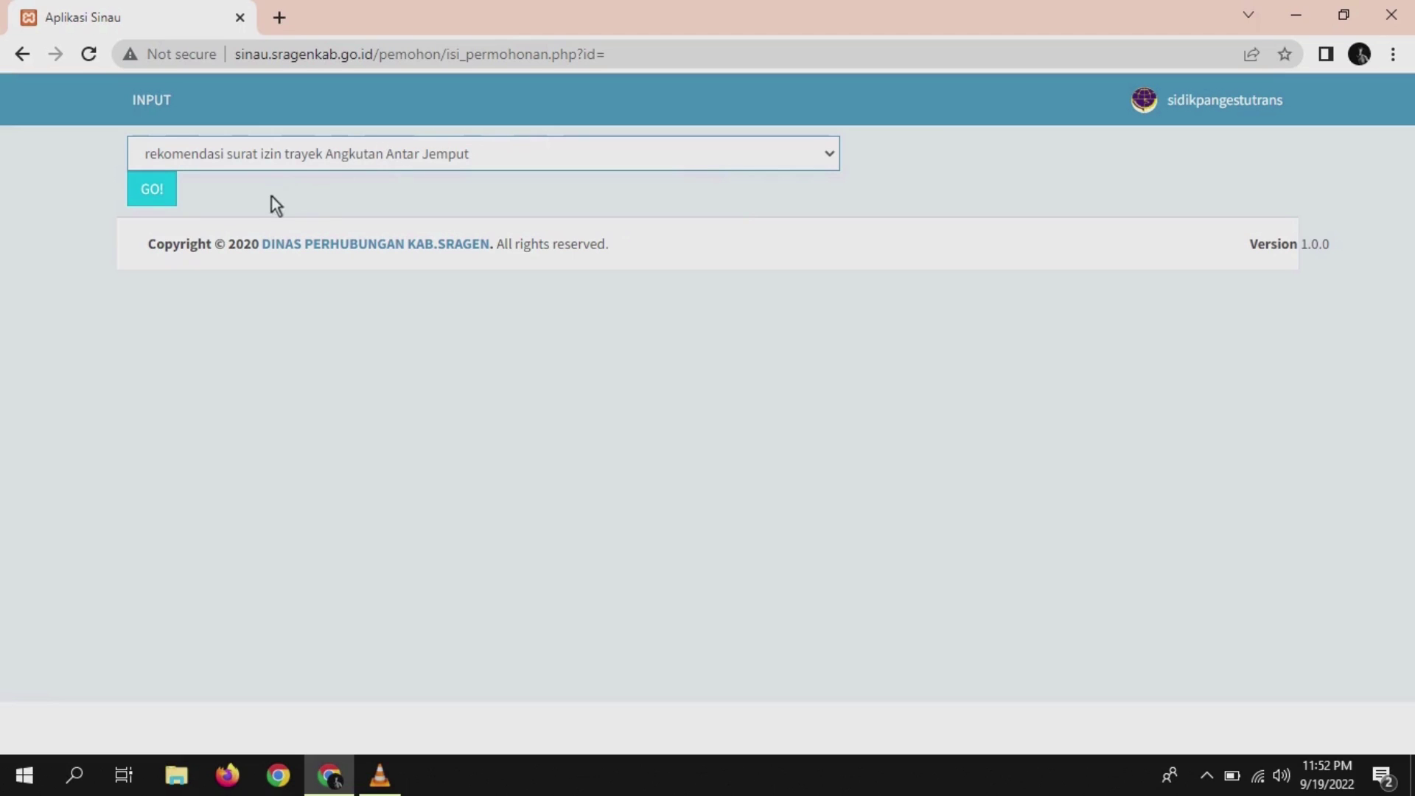
left_click(155, 191)
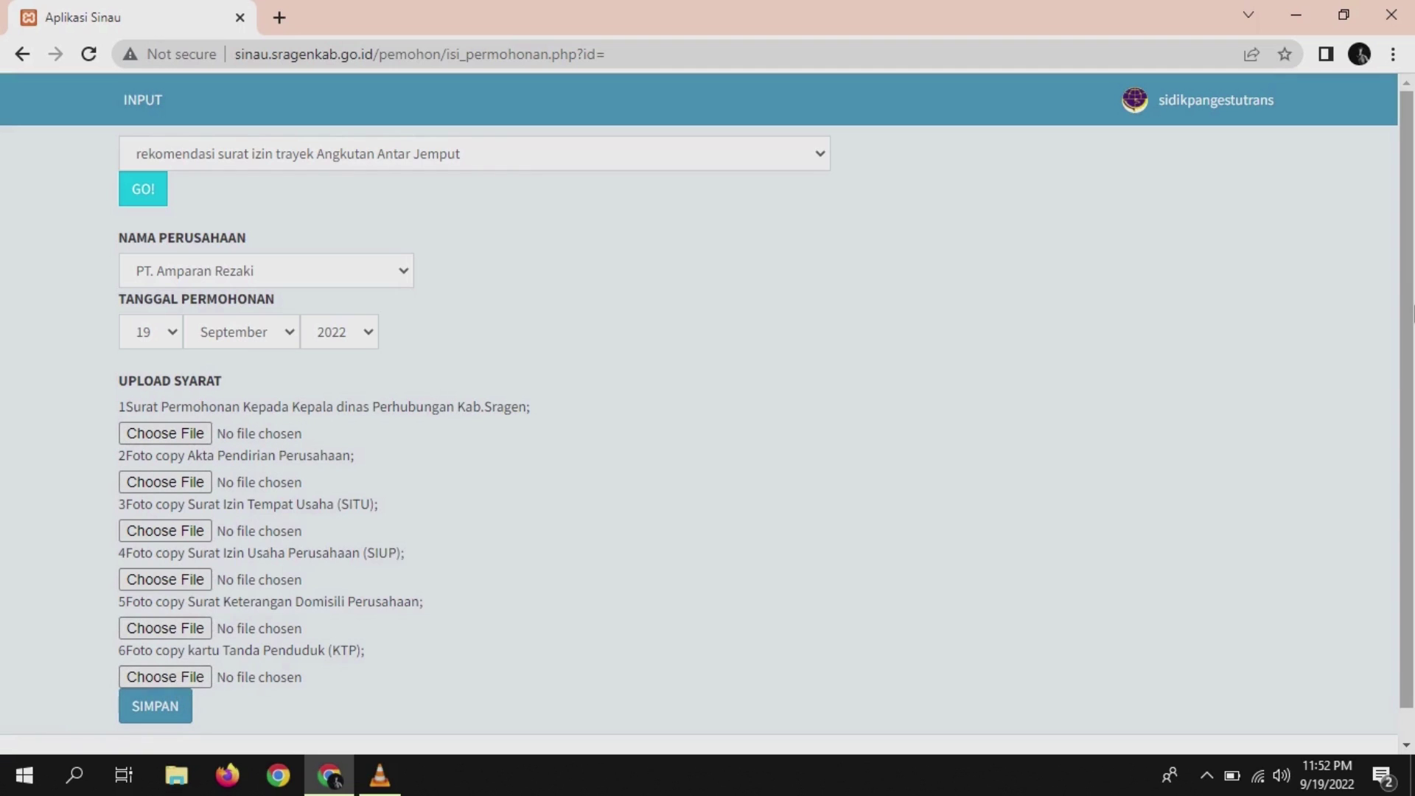
- Cancel attaching a first document, then submit the Antar Jemput permit application with SIMPAN
scroll(1407, 302, "down", 2)
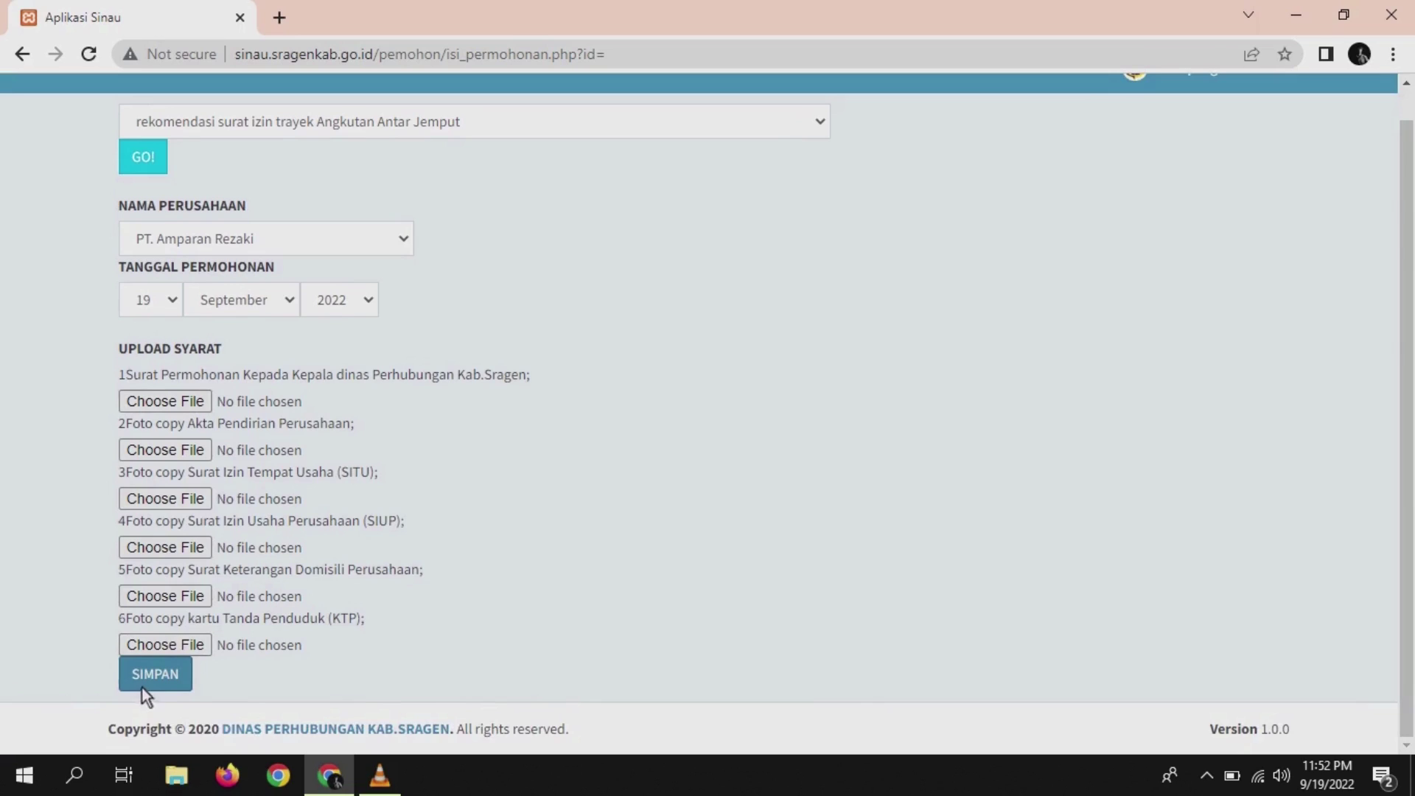
left_click(177, 404)
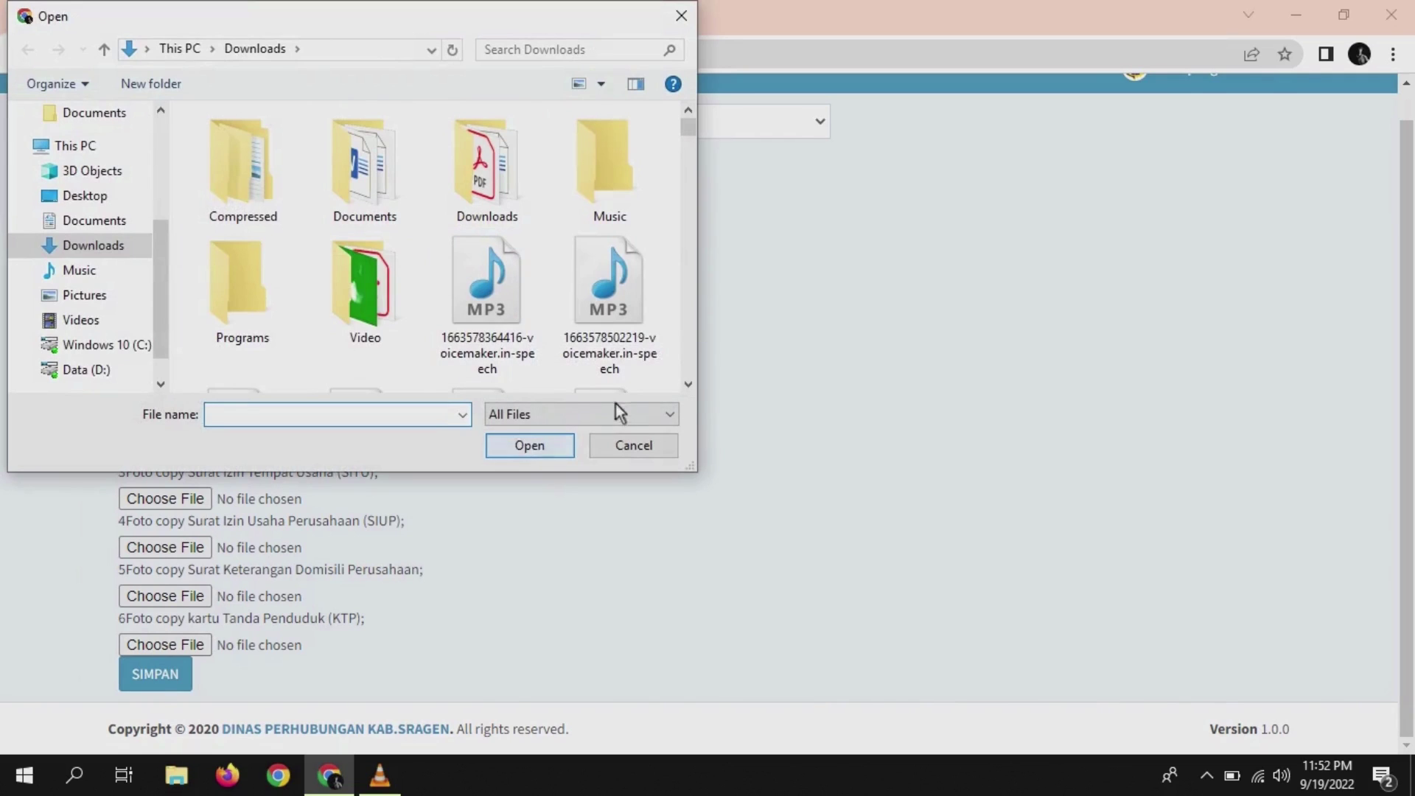
left_click(486, 290)
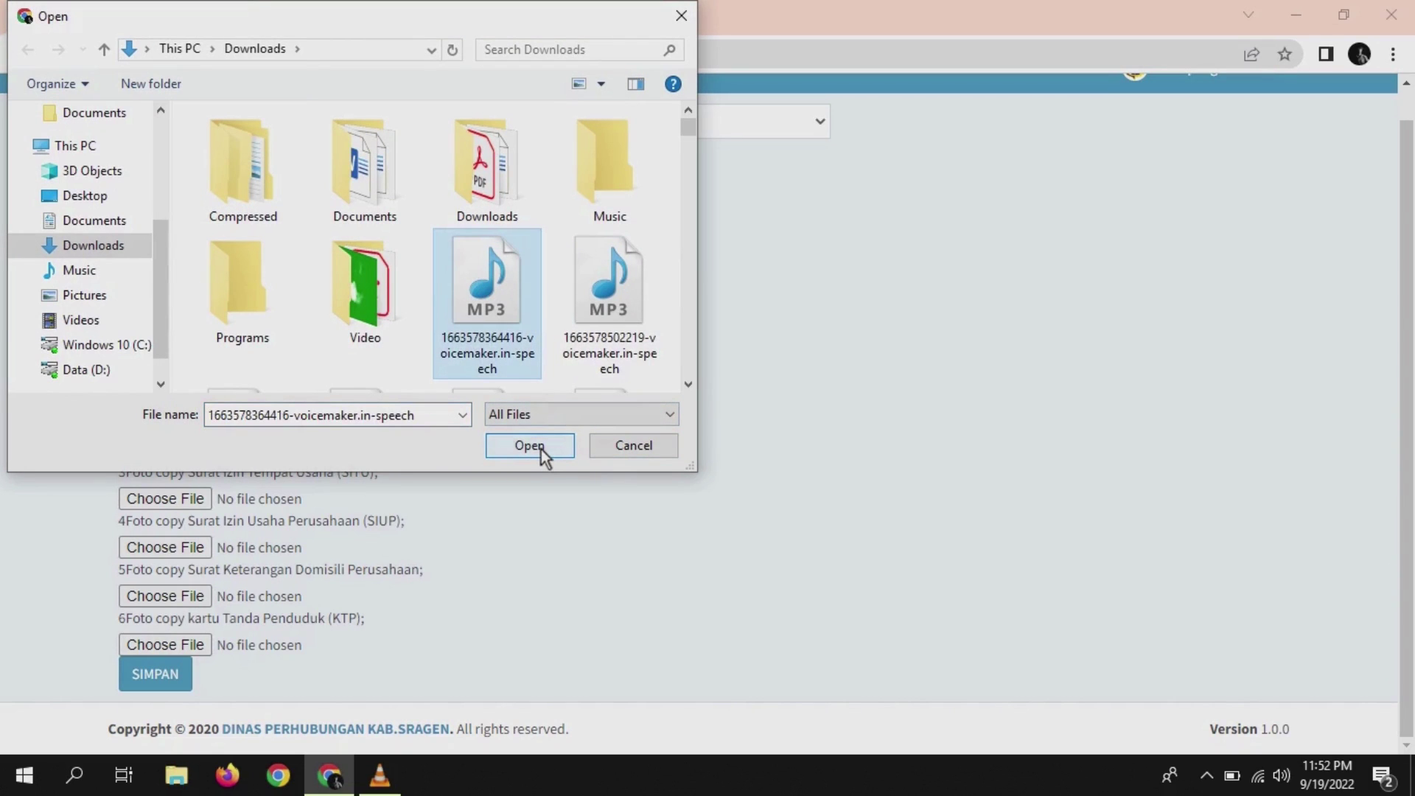
left_click(616, 448)
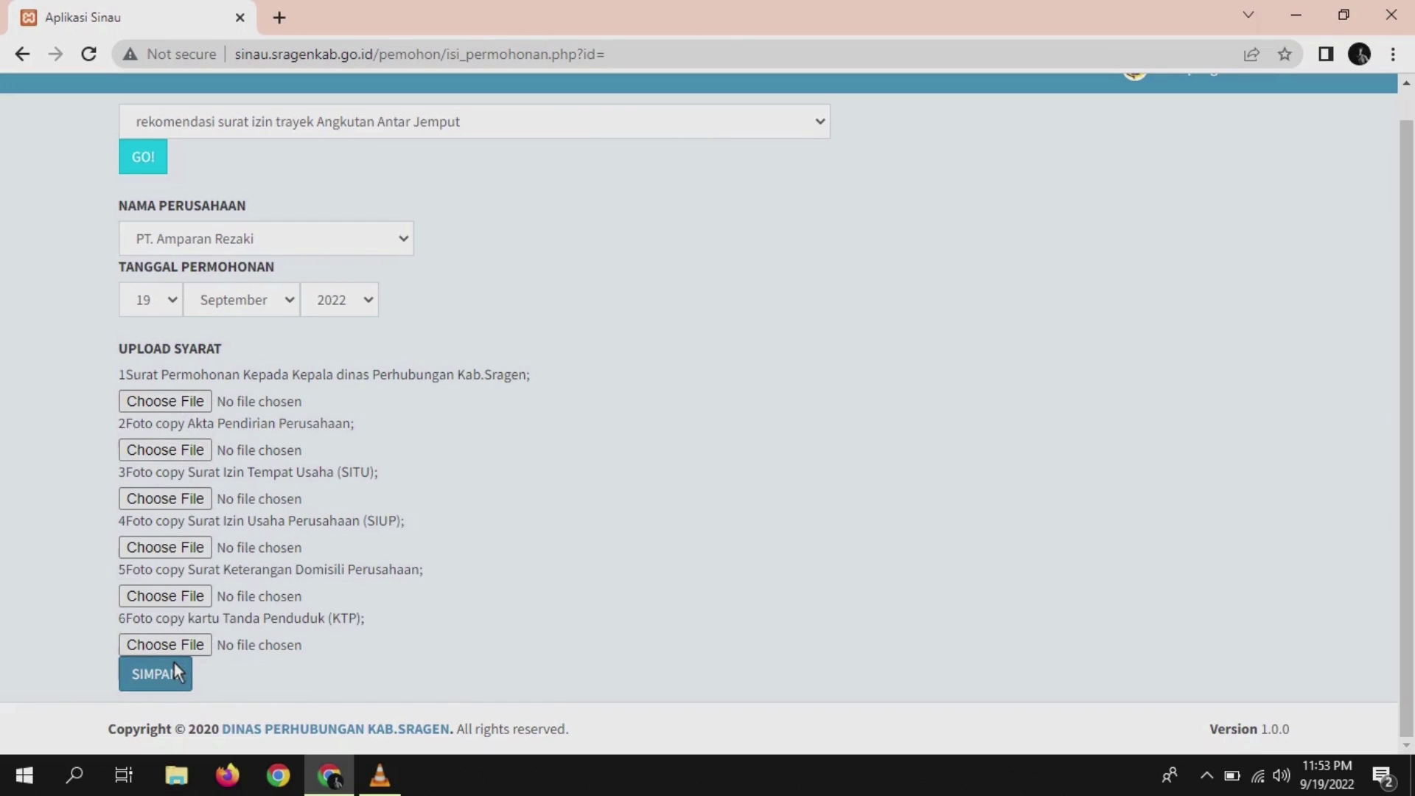
left_click(174, 664)
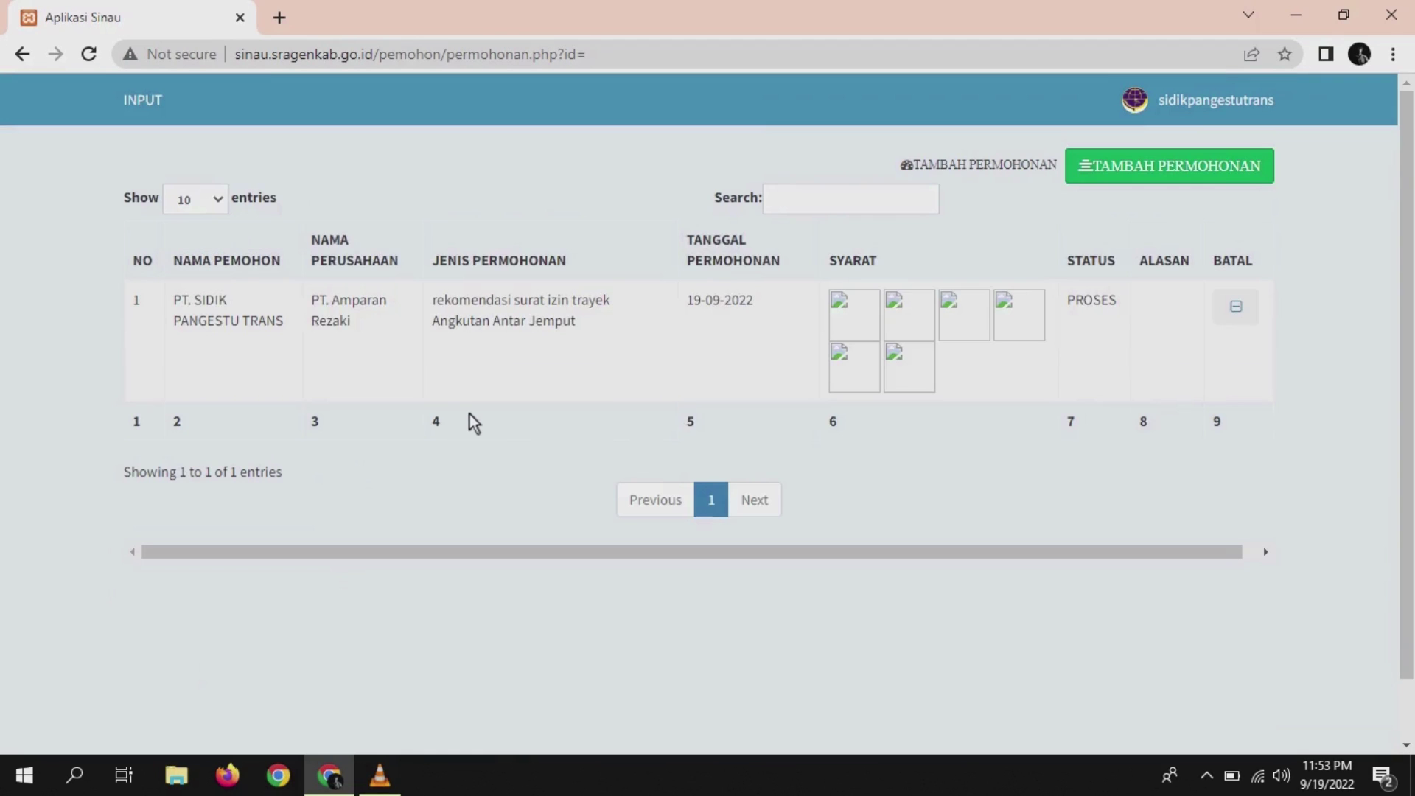